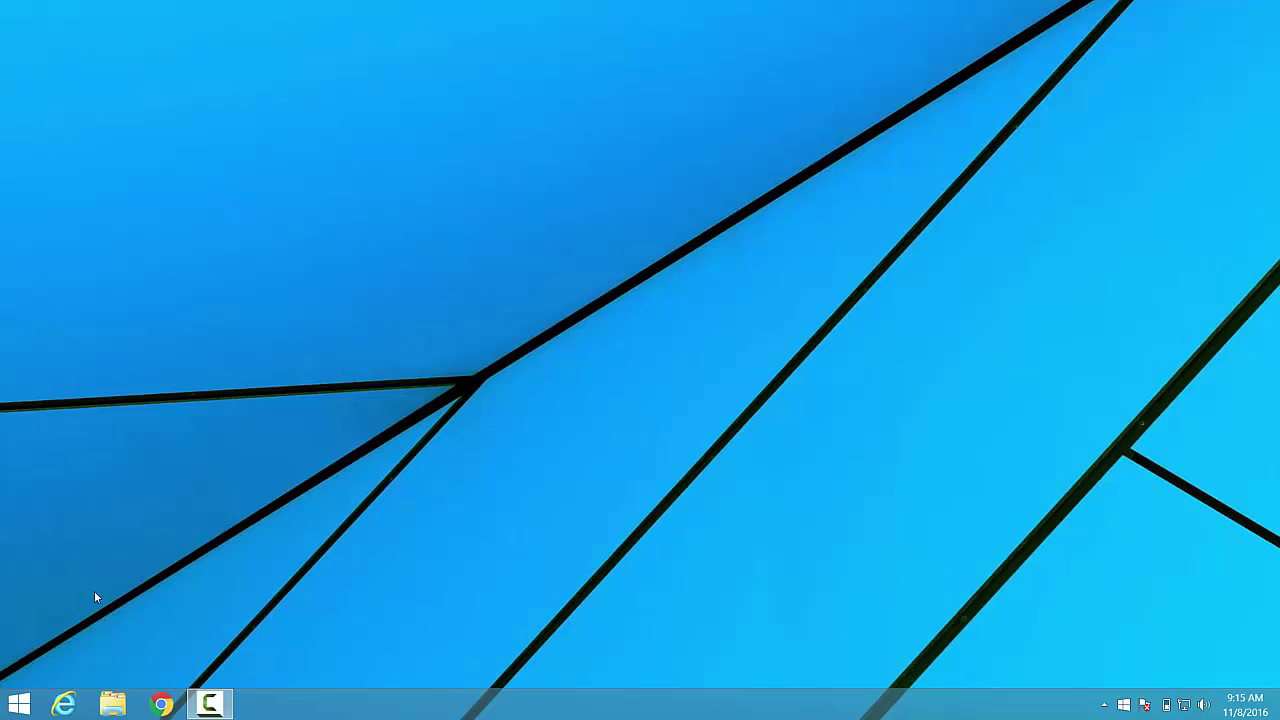
# Load the camera page at 192.168.1.106 in Internet Explorer and log in with the admin password.
pyautogui.click(64, 705)
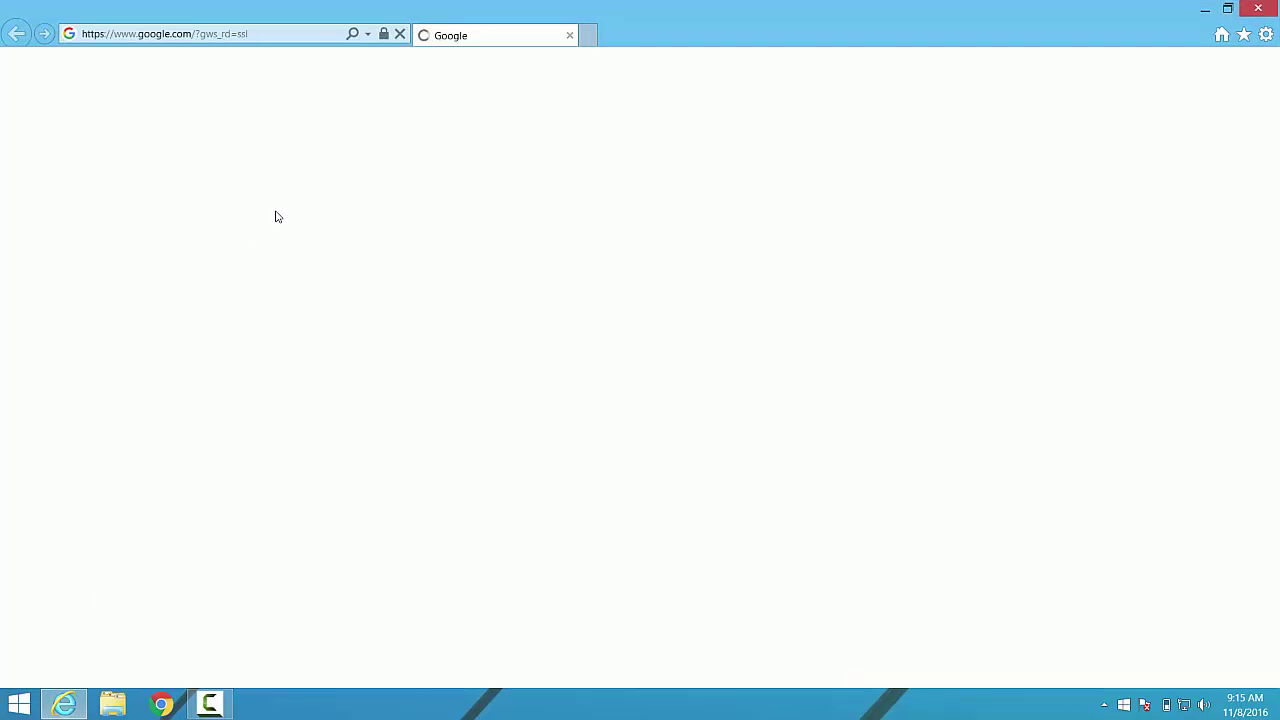
pyautogui.click(279, 33)
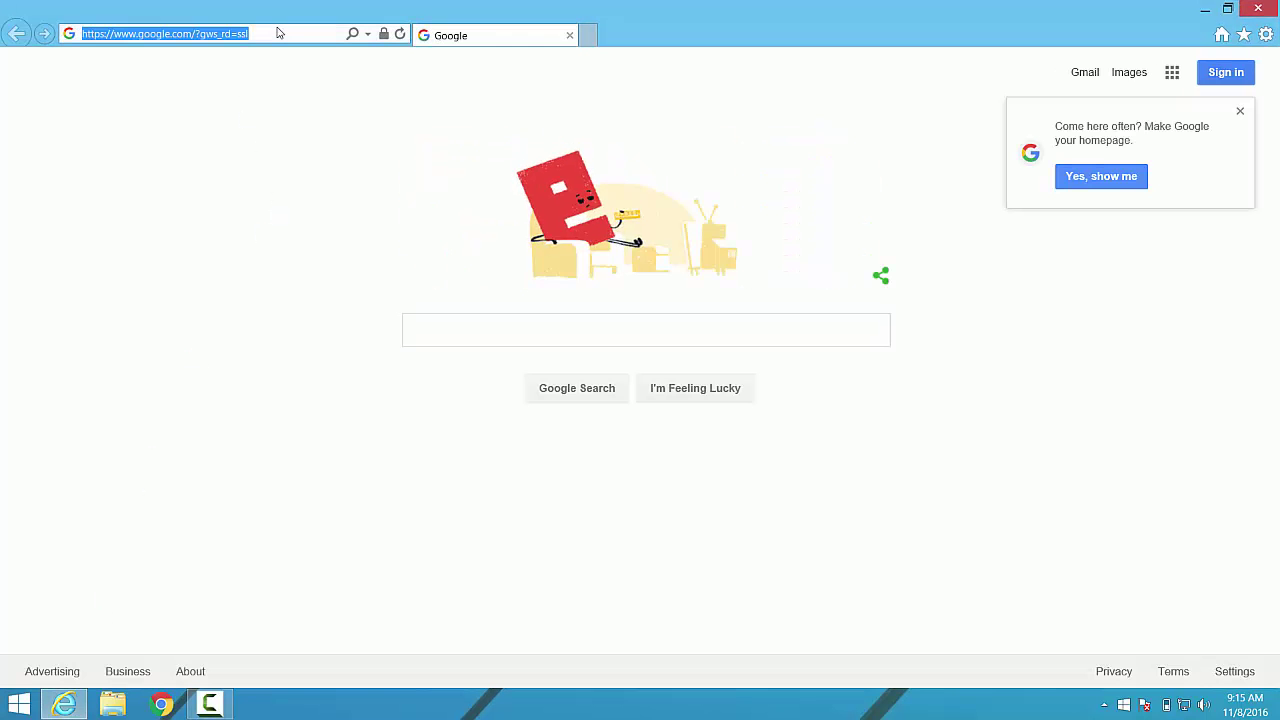
pyautogui.write('192.168.1')
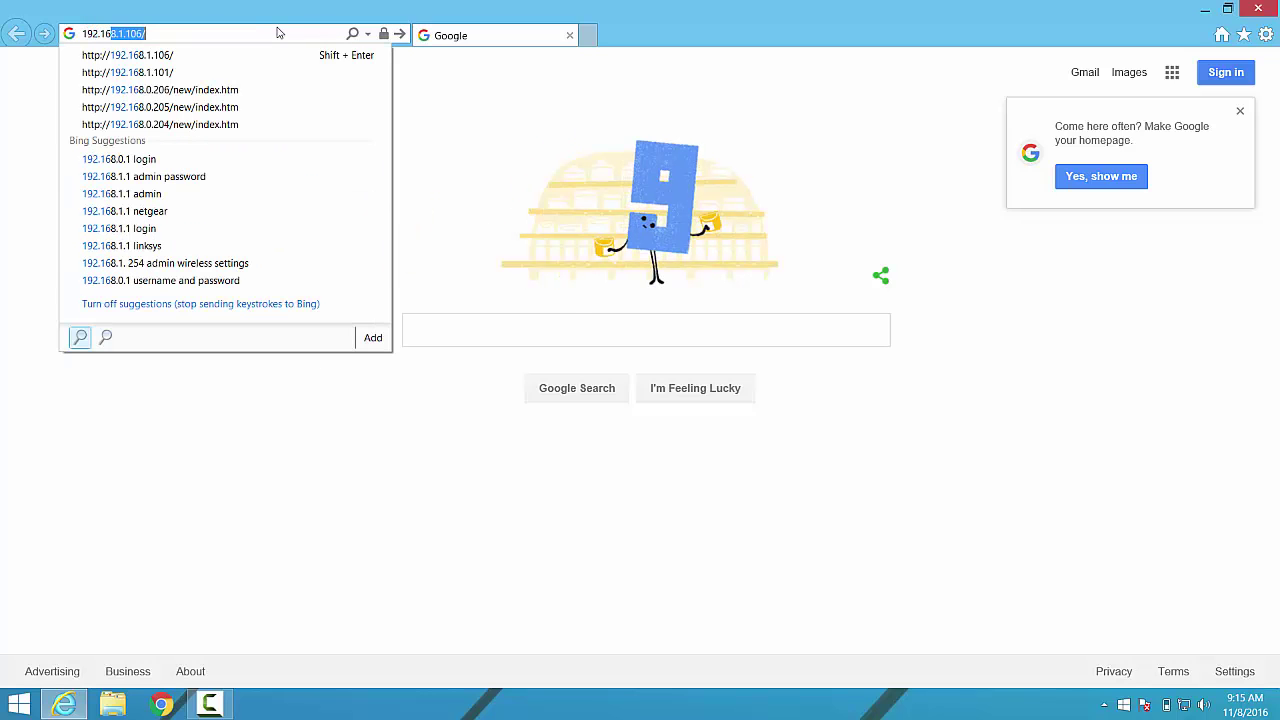
pyautogui.write('.106')
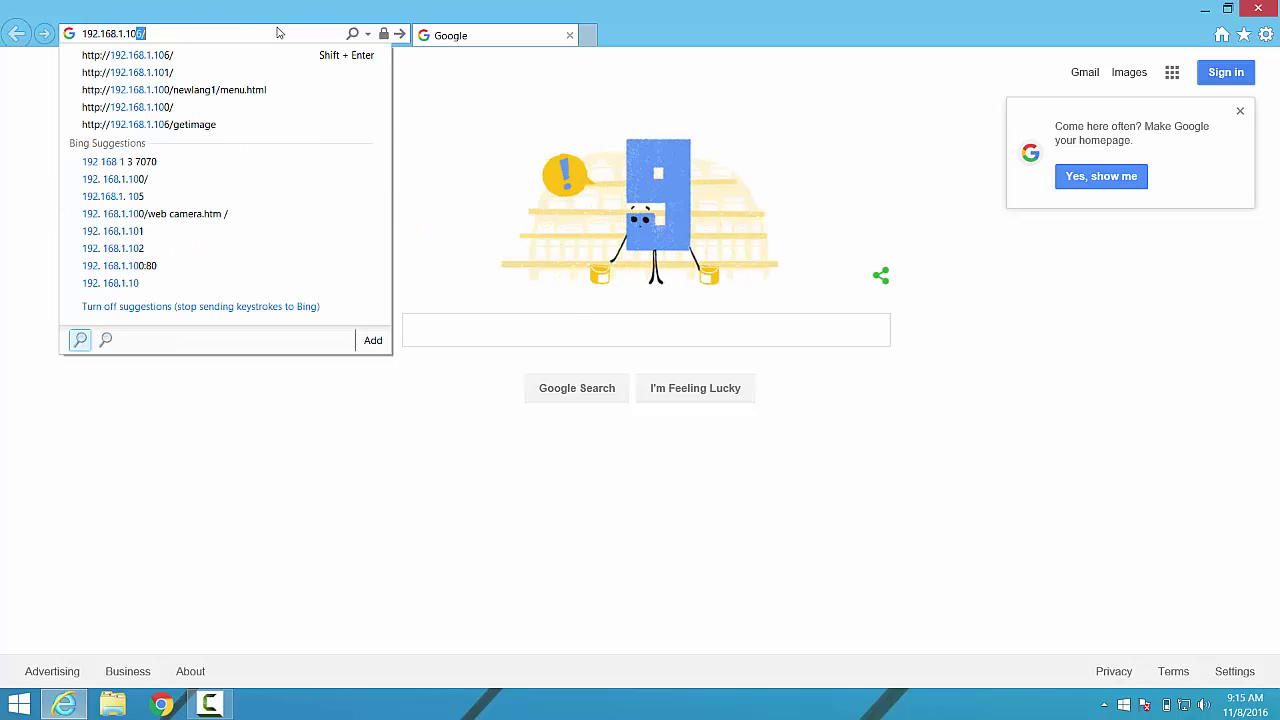
pyautogui.press('Return')
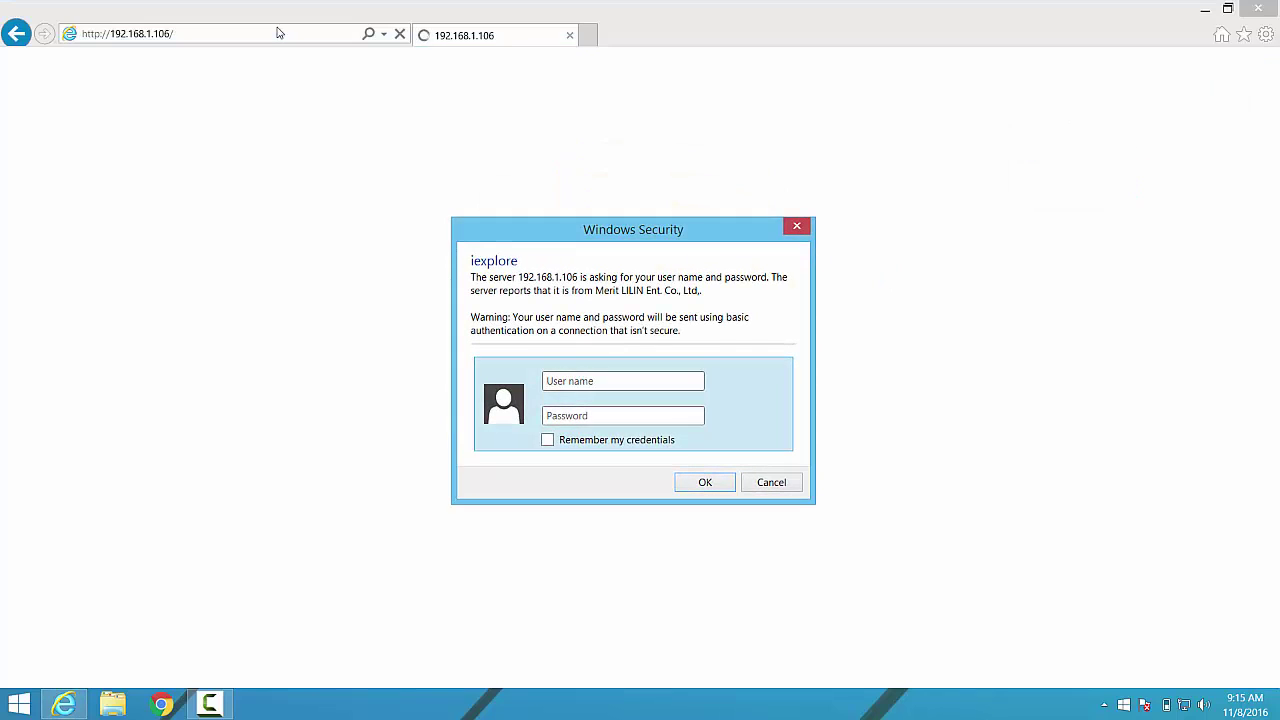
pyautogui.write('adminpass')
pyautogui.press('Return')
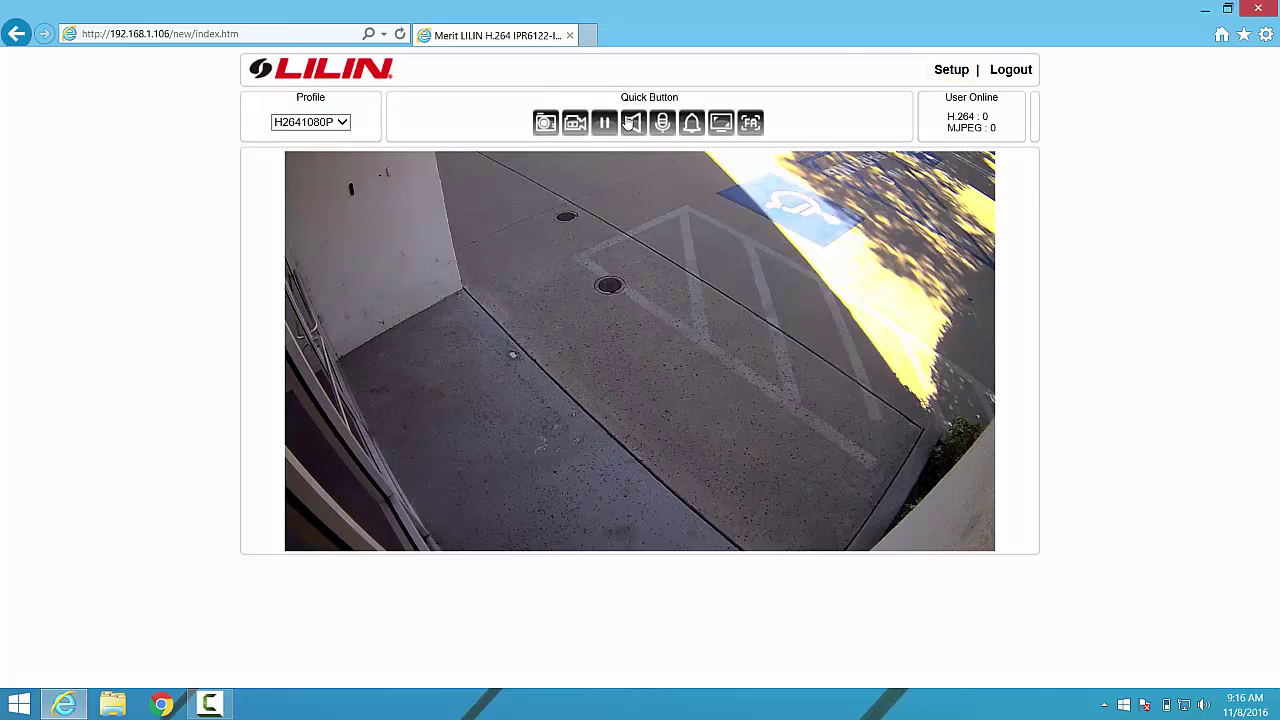
# Go to Setup in Advance Mode and show the Event tab's table of detection events.
pyautogui.click(957, 77)
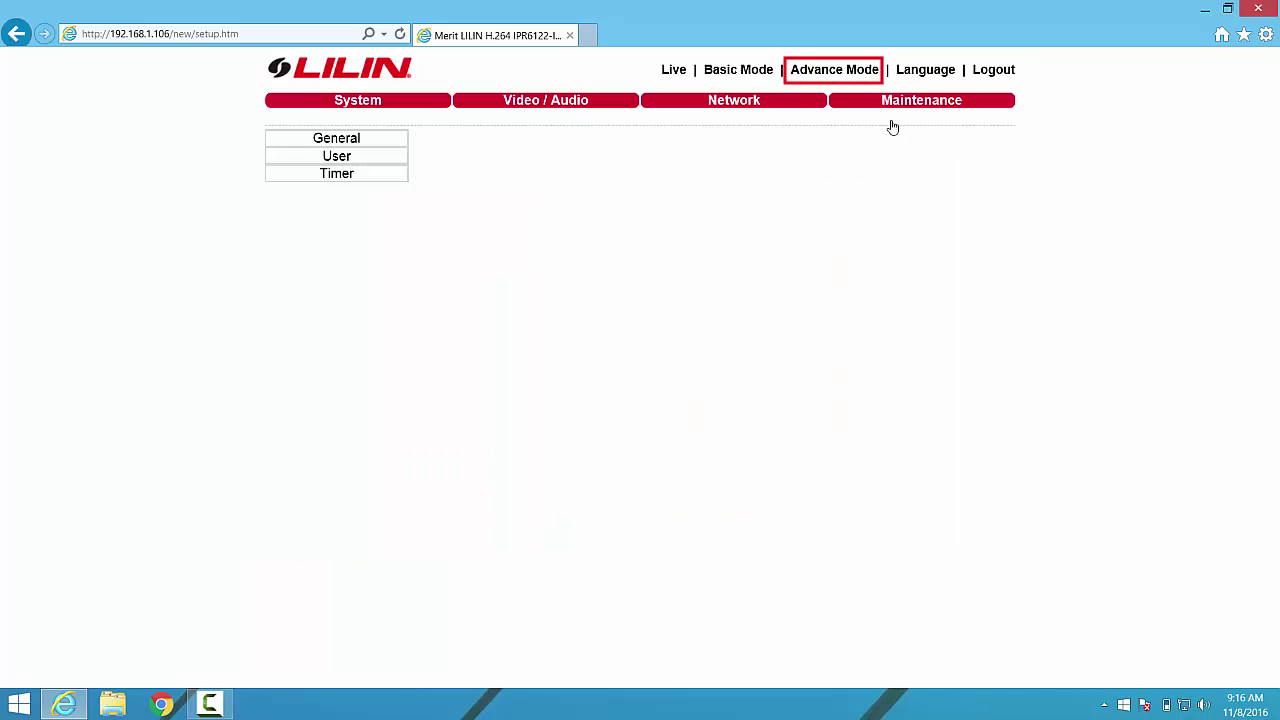
pyautogui.click(825, 72)
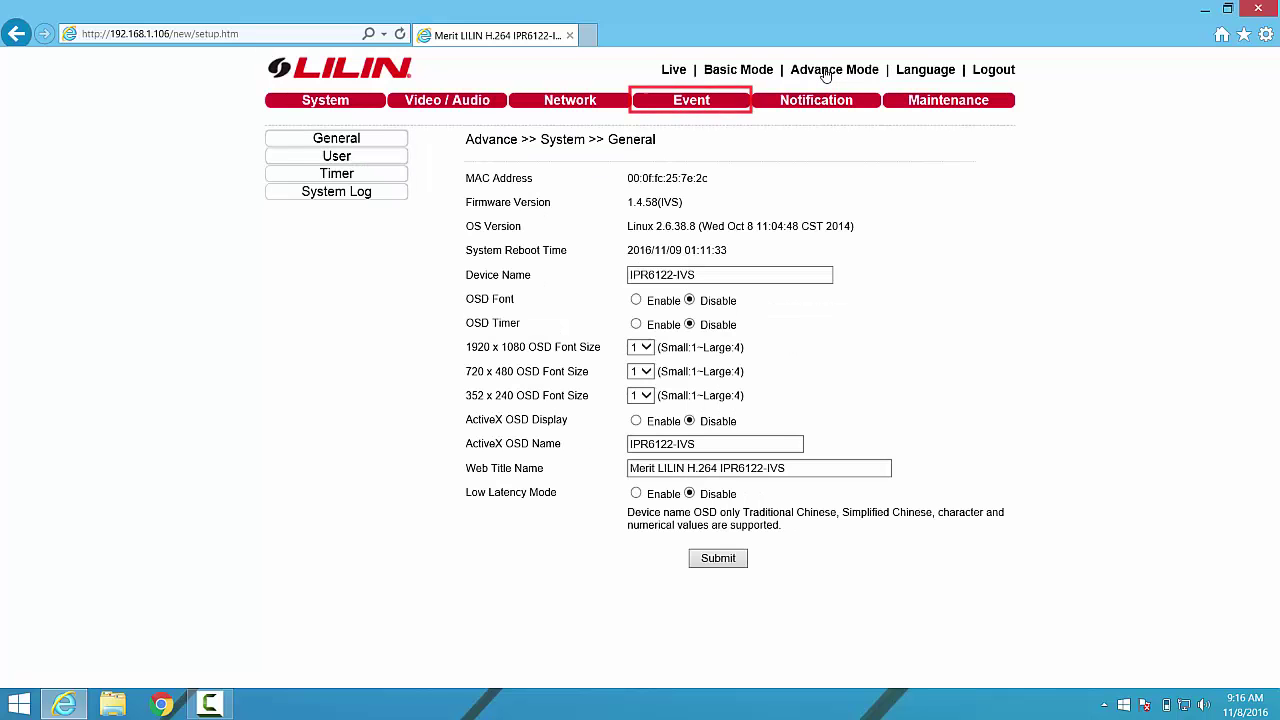
pyautogui.click(693, 108)
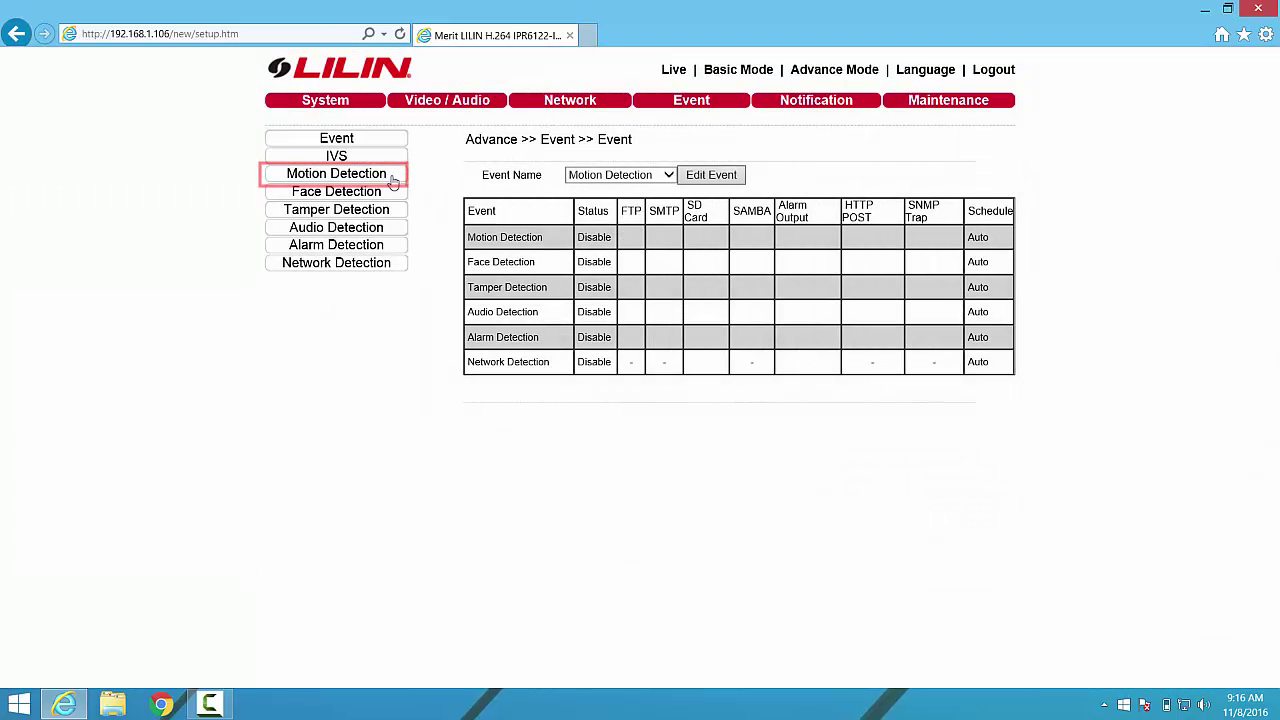
# In Motion Detection, clear the upper-right, middle-right, lower-right and central grid areas from detection.
pyautogui.click(393, 178)
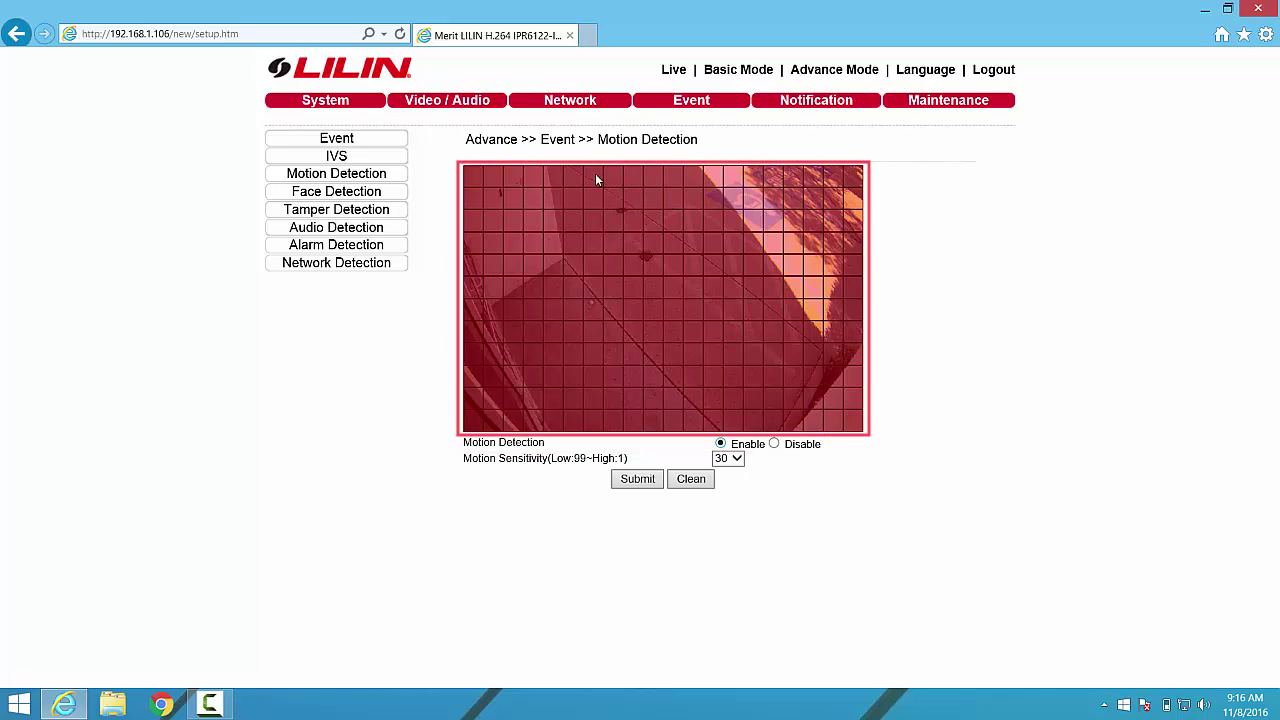
pyautogui.moveTo(594, 173); pyautogui.dragTo(852, 285)
pyautogui.moveTo(637, 313); pyautogui.dragTo(854, 331)
pyautogui.moveTo(714, 350); pyautogui.dragTo(849, 431)
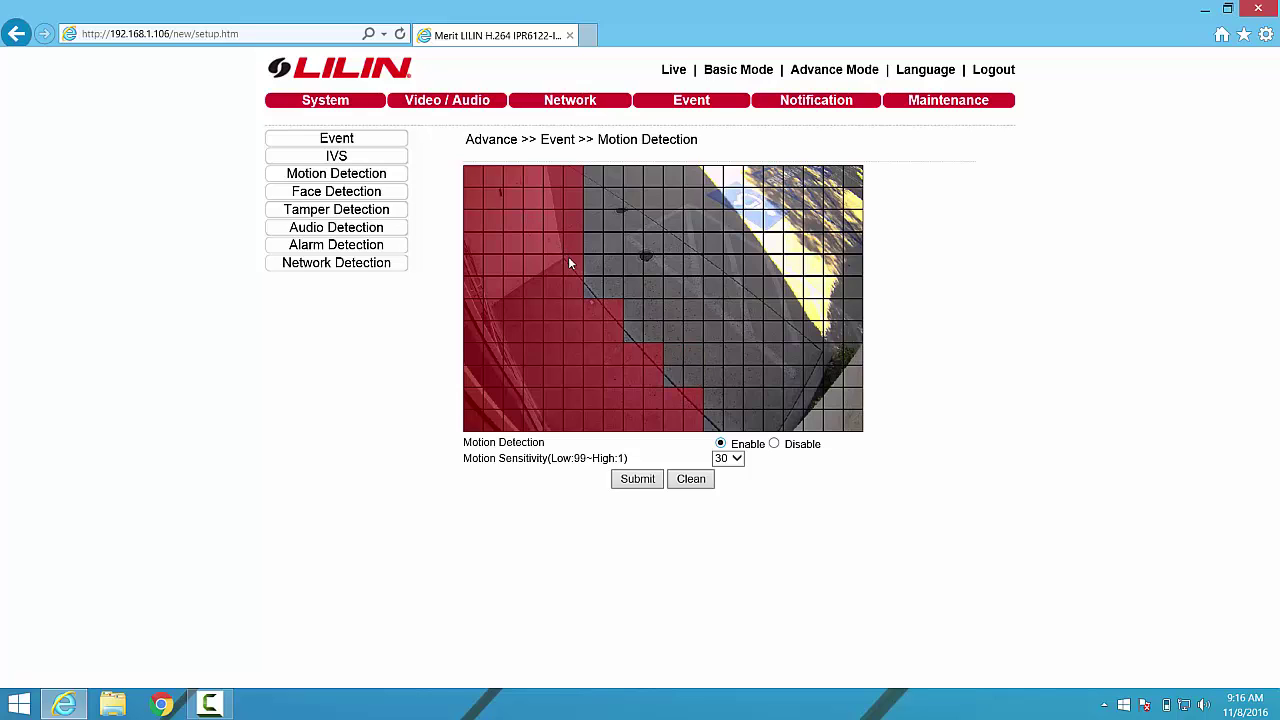
pyautogui.moveTo(569, 259); pyautogui.dragTo(555, 178)
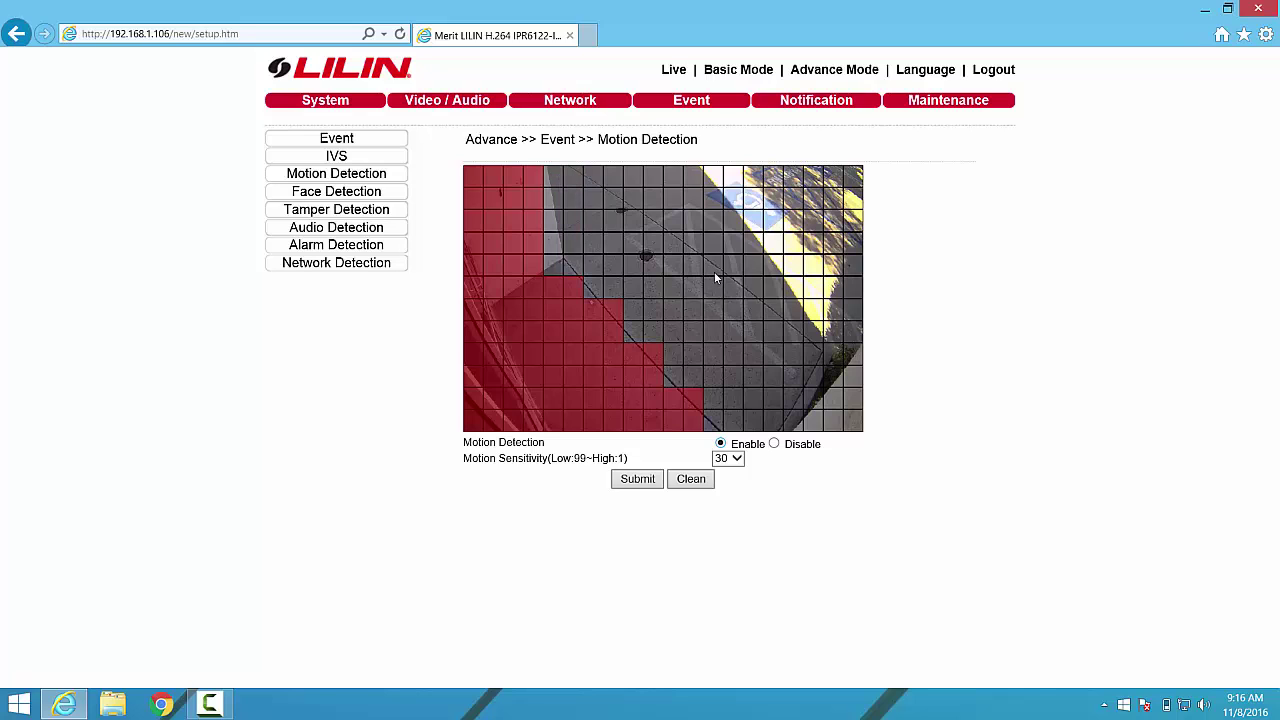
# Set Motion Sensitivity to 10 and submit the motion detection settings.
pyautogui.click(736, 458)
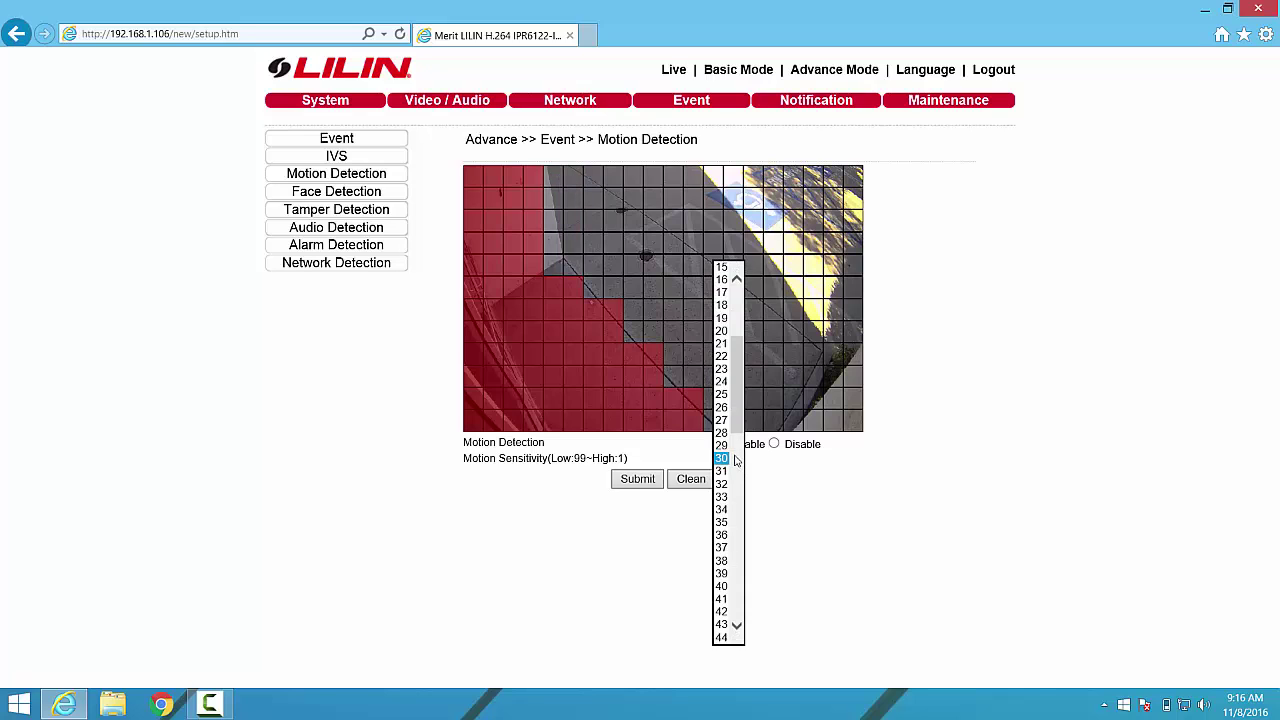
pyautogui.moveTo(740, 402); pyautogui.dragTo(738, 368)
pyautogui.click(721, 338)
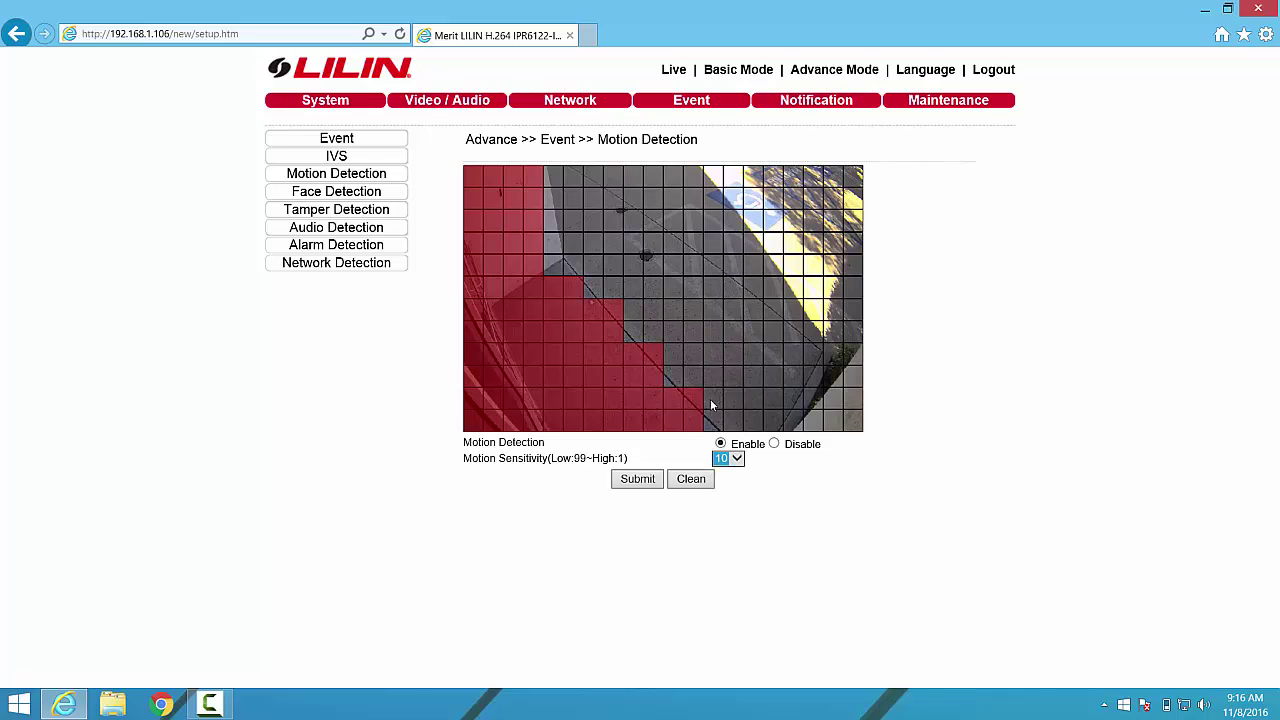
pyautogui.click(637, 484)
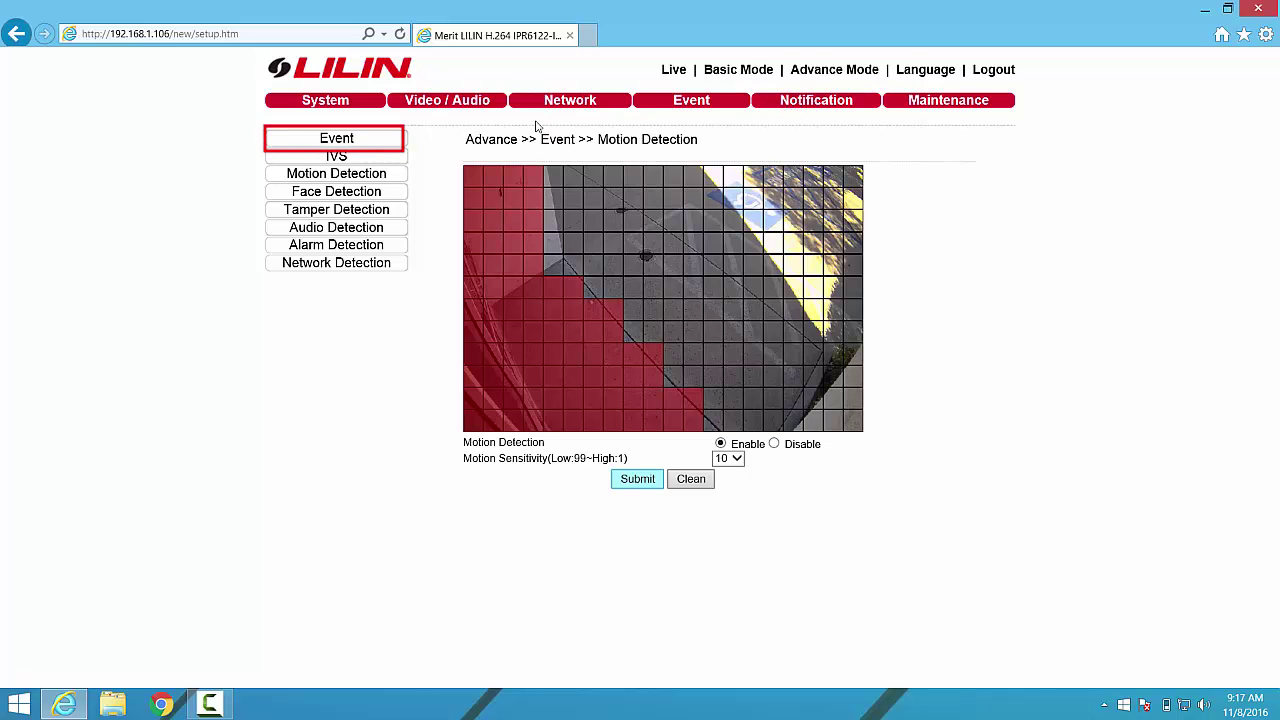
# Enable the SMTP action on the Motion Detection event with a 10-second dwell time and submit.
pyautogui.click(383, 152)
pyautogui.click(373, 139)
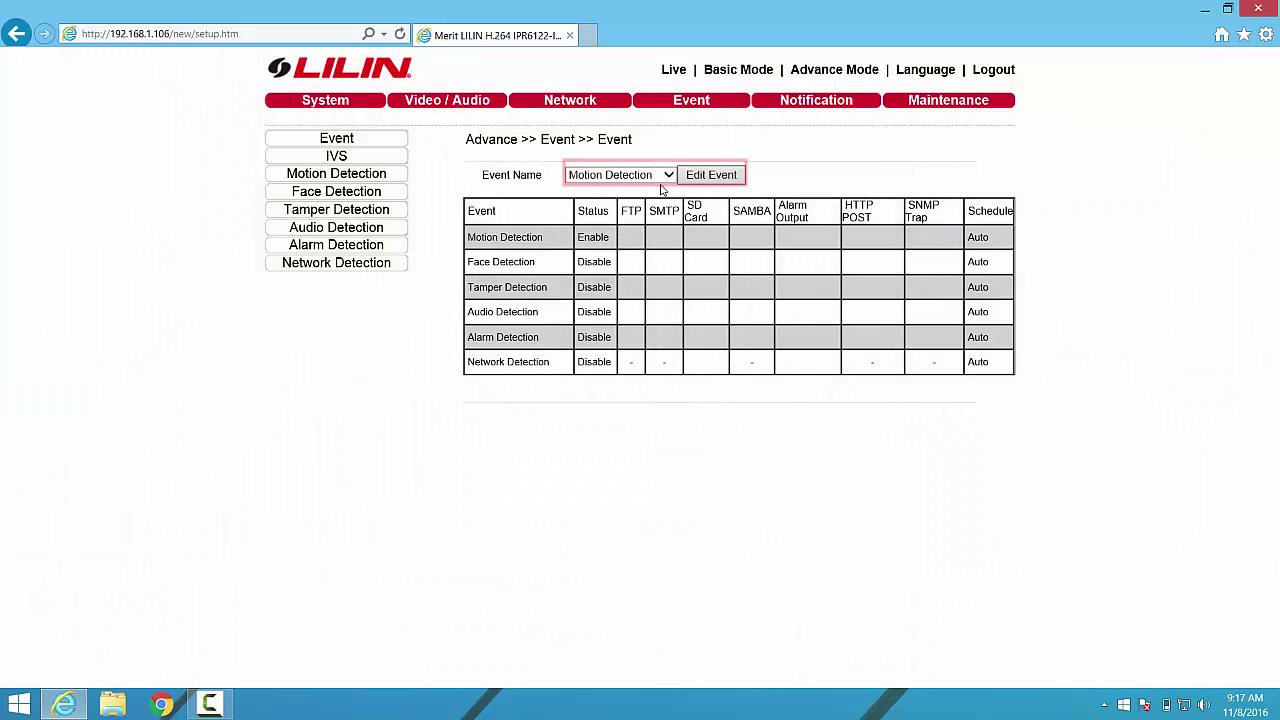
pyautogui.click(712, 176)
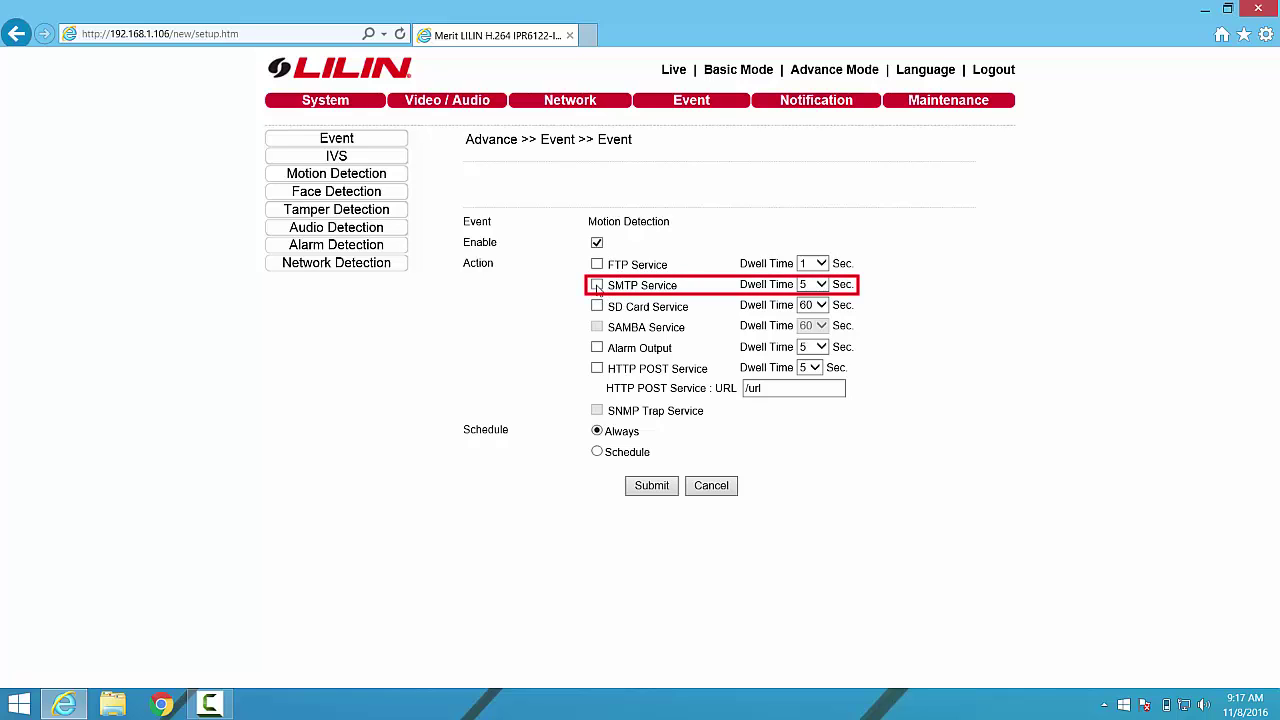
pyautogui.click(597, 286)
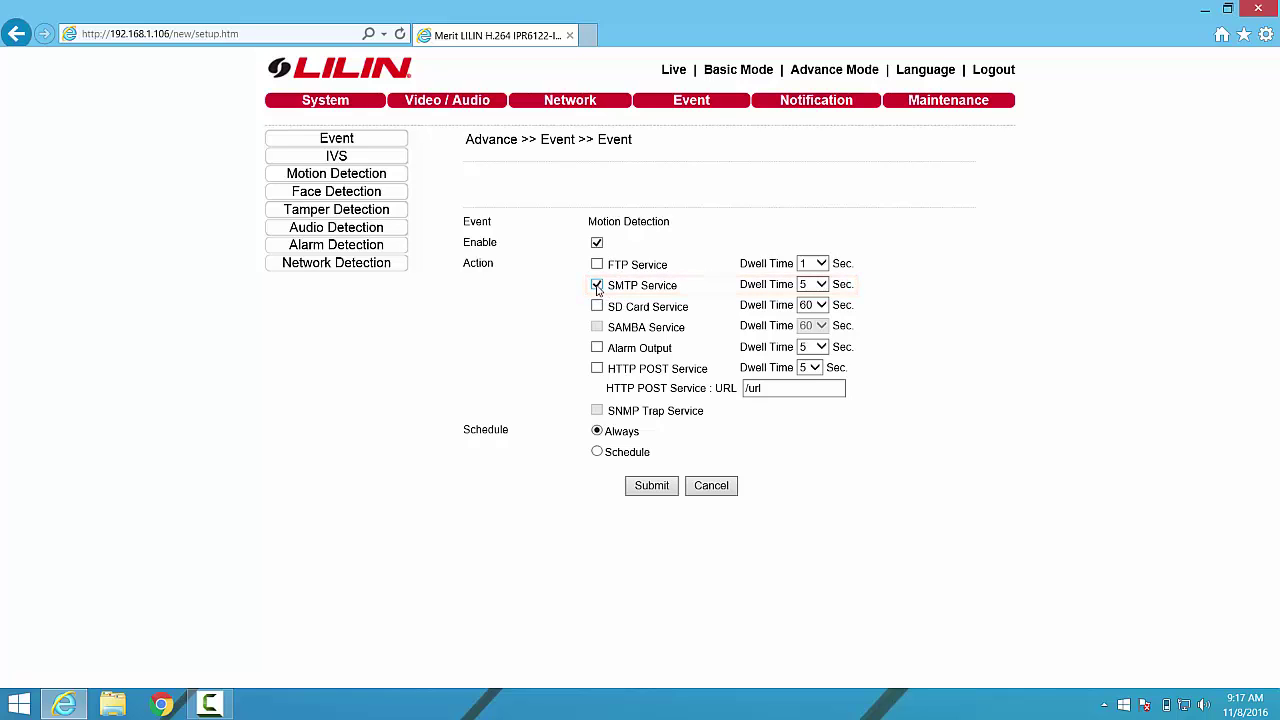
pyautogui.click(816, 286)
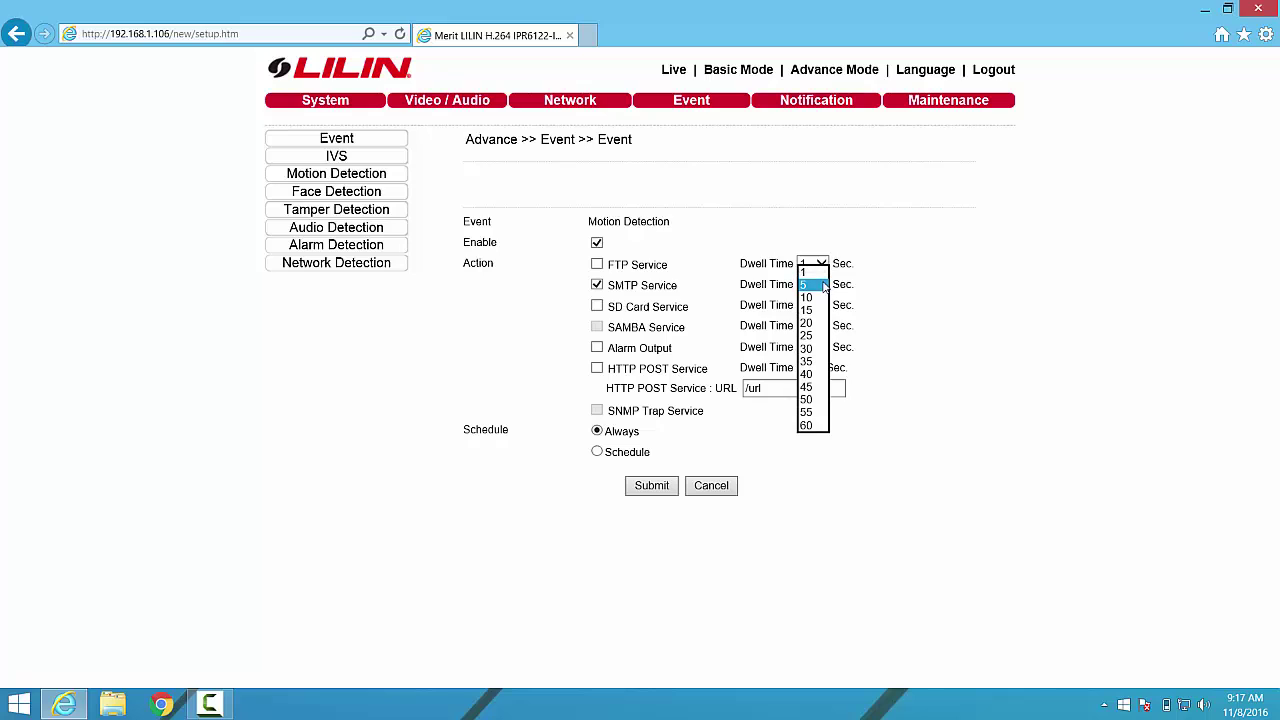
pyautogui.click(820, 298)
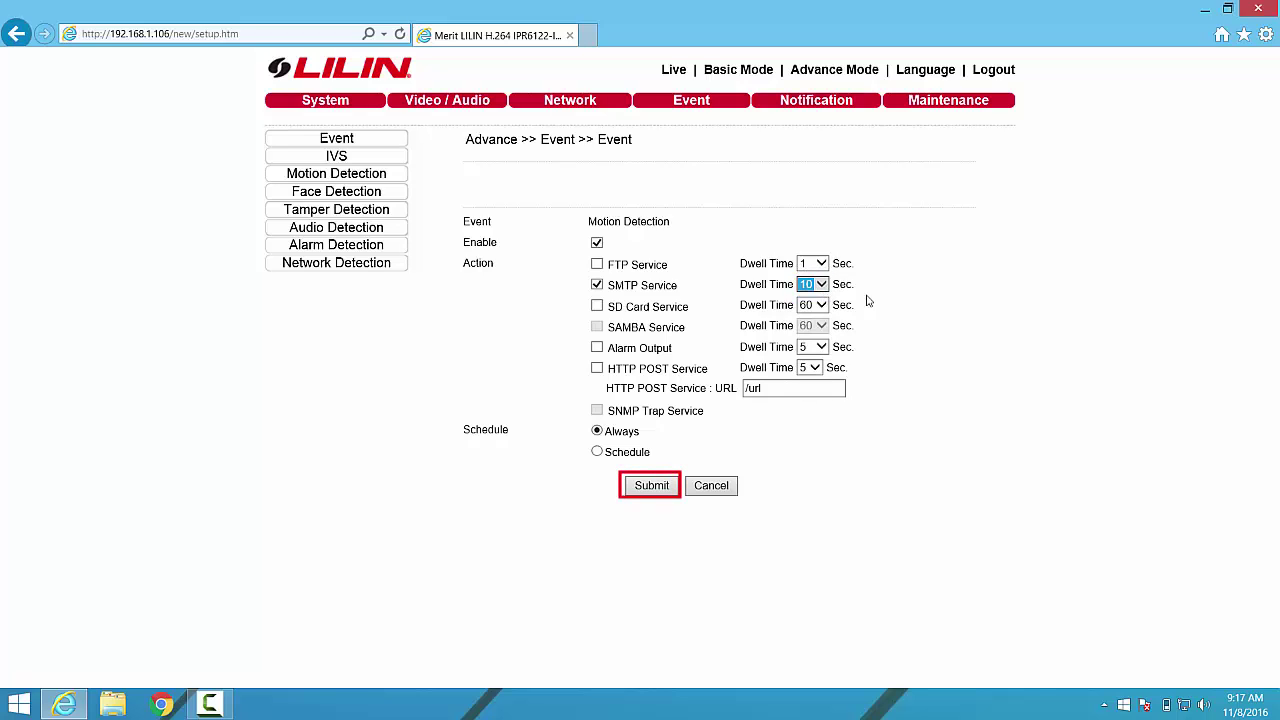
pyautogui.click(651, 487)
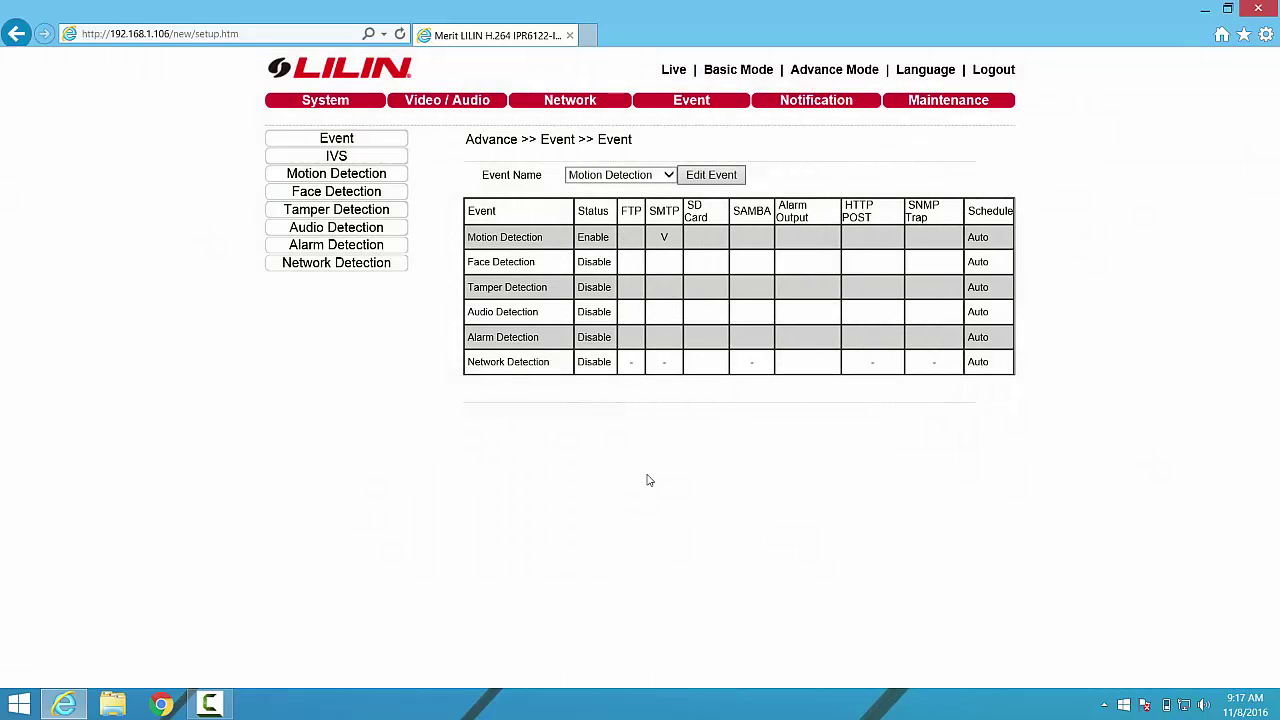
pyautogui.click(790, 104)
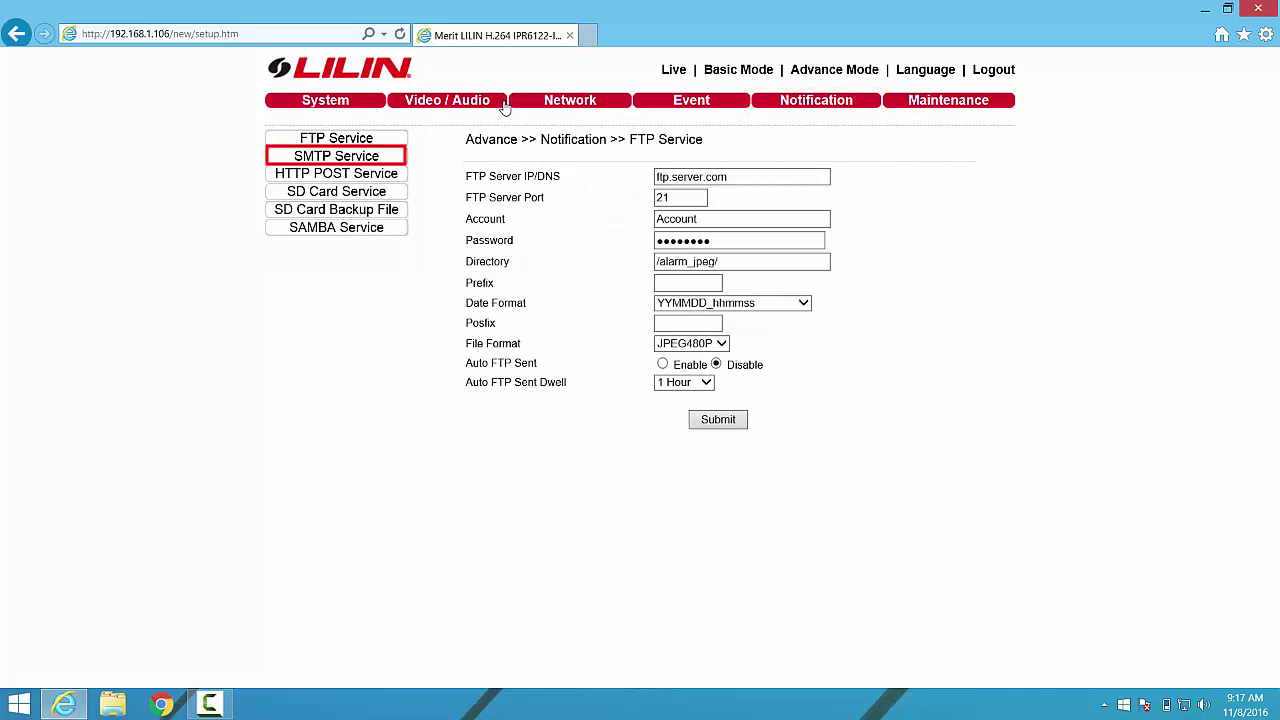
pyautogui.click(375, 160)
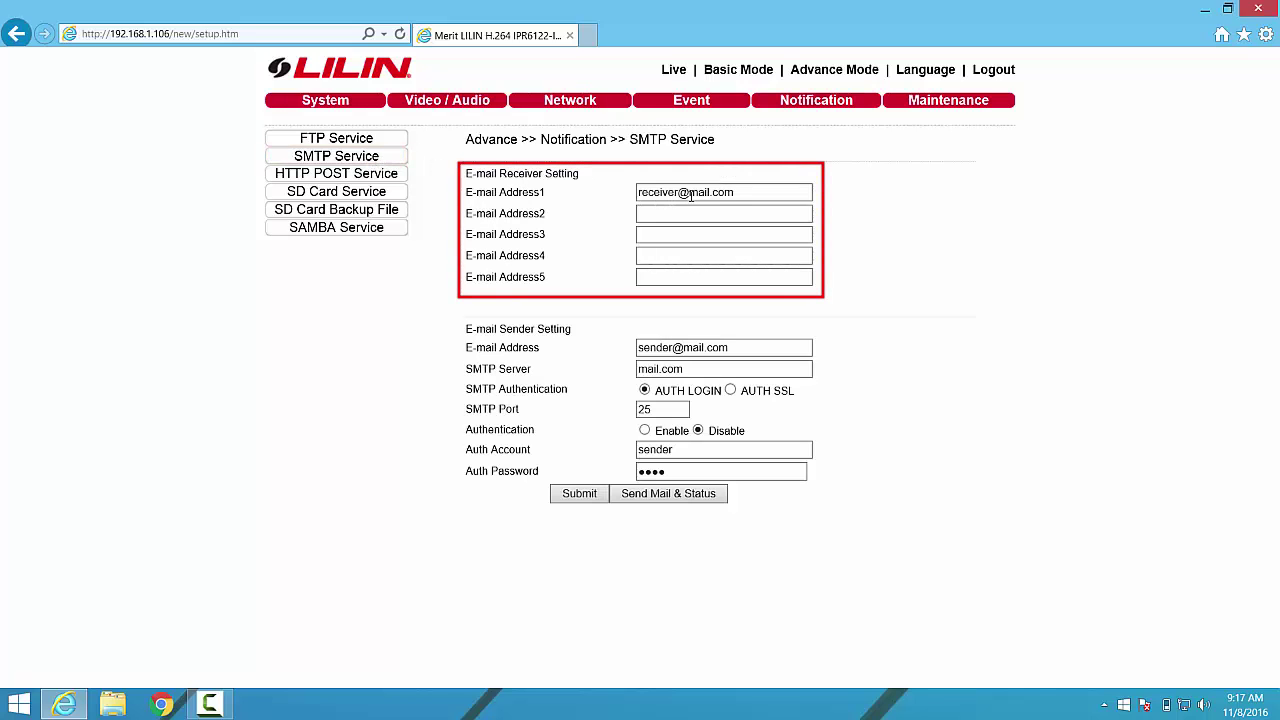
pyautogui.tripleClick(738, 192)
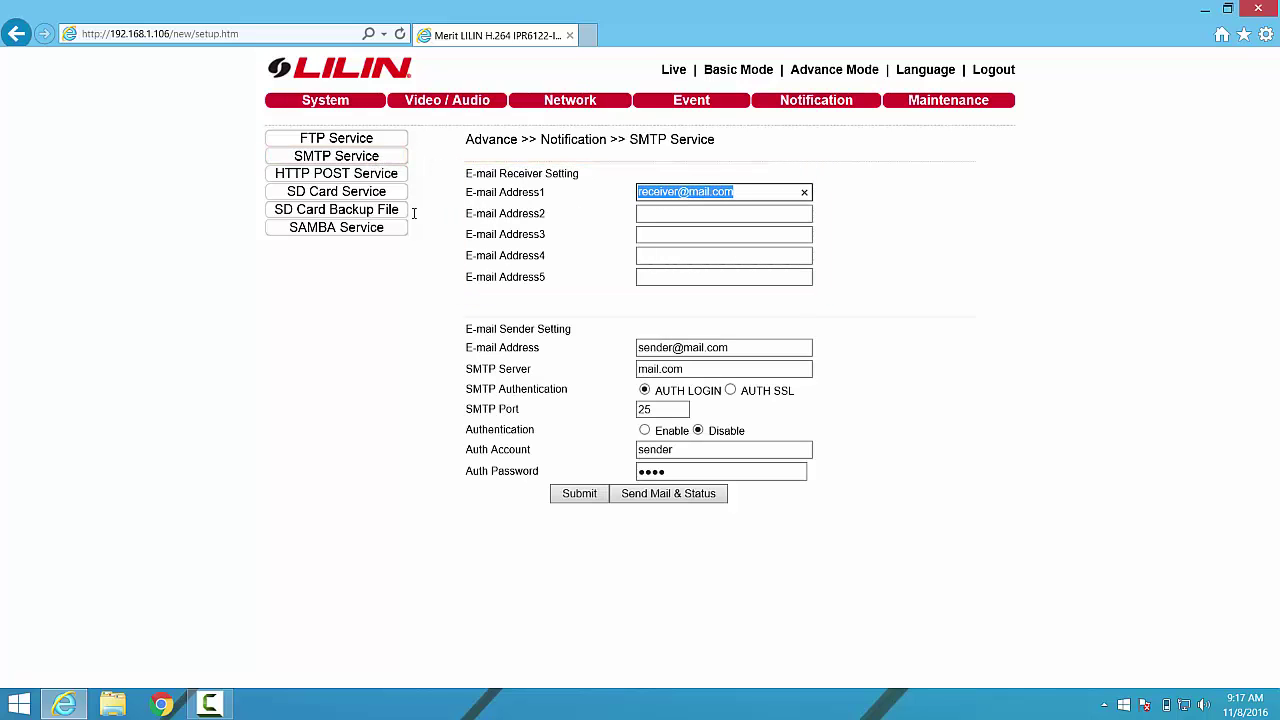
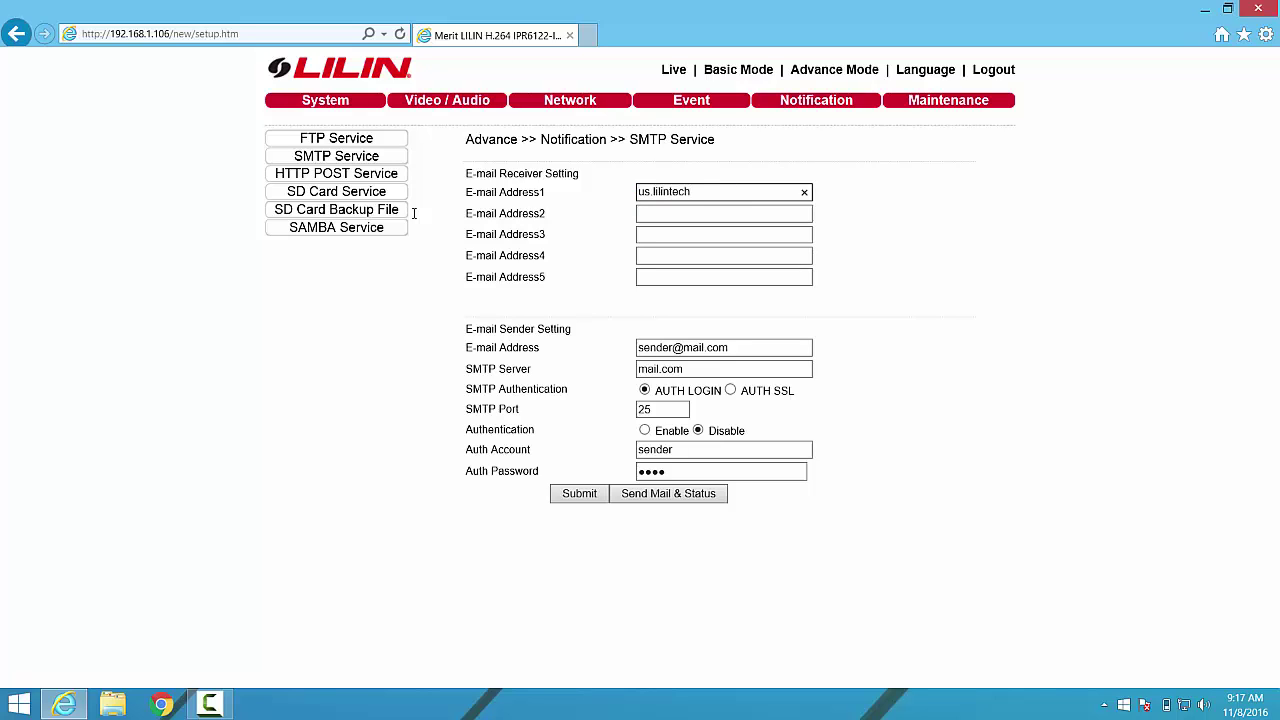
pyautogui.moveTo(746, 194); pyautogui.dragTo(587, 177)
pyautogui.hotkey('ctrl', 'c')
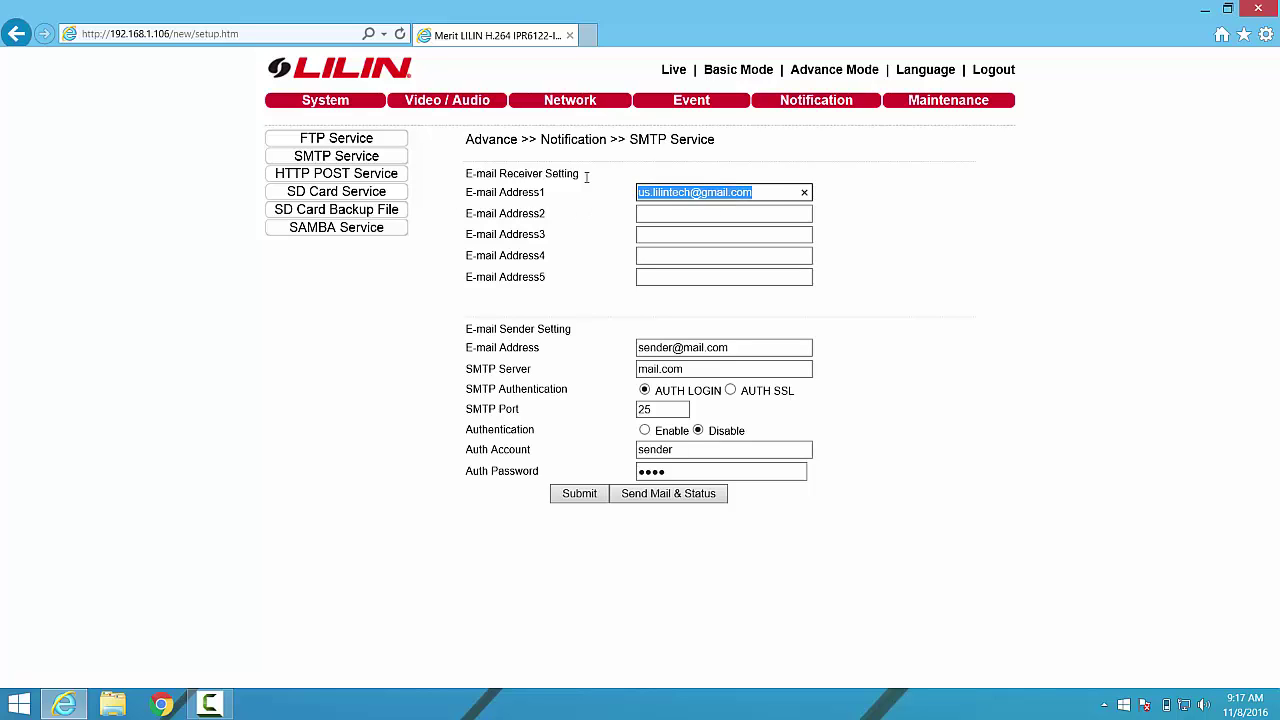
# Set the sender to the pasted Gmail address, server smtp.gmail.com, AUTH SSL and port 465.
pyautogui.moveTo(740, 347); pyautogui.dragTo(640, 347)
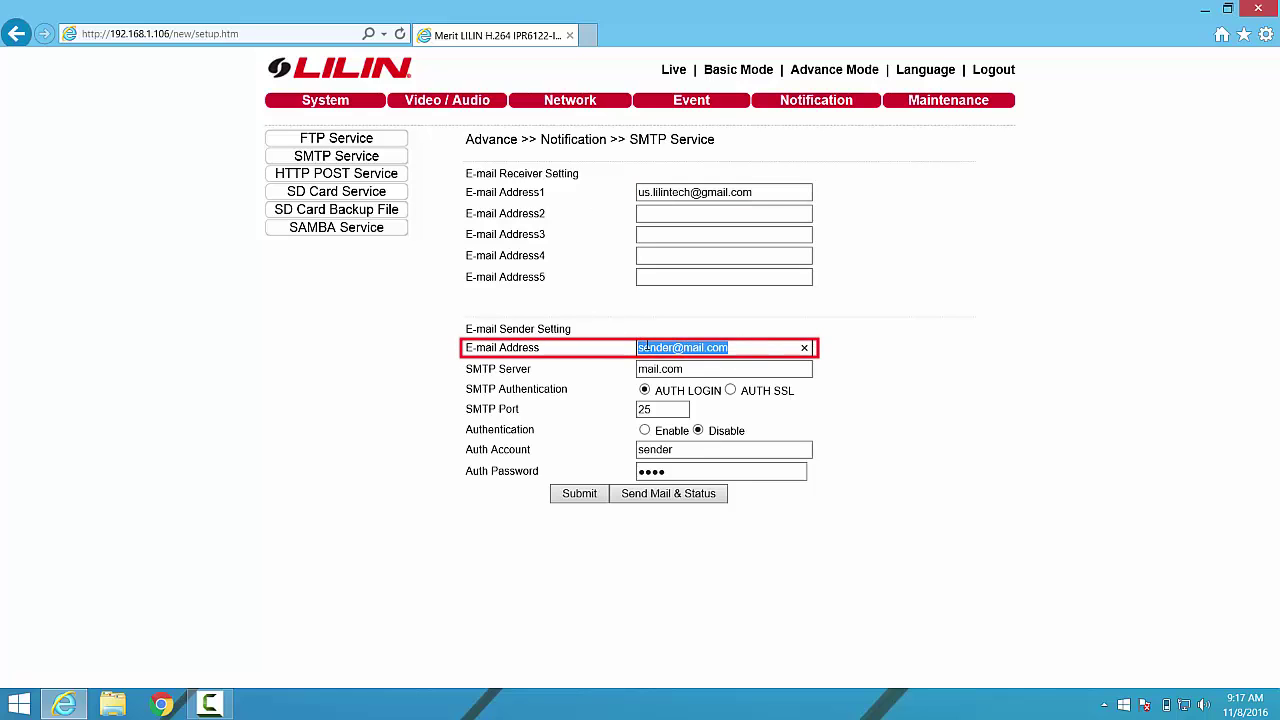
pyautogui.hotkey('ctrl', 'v')
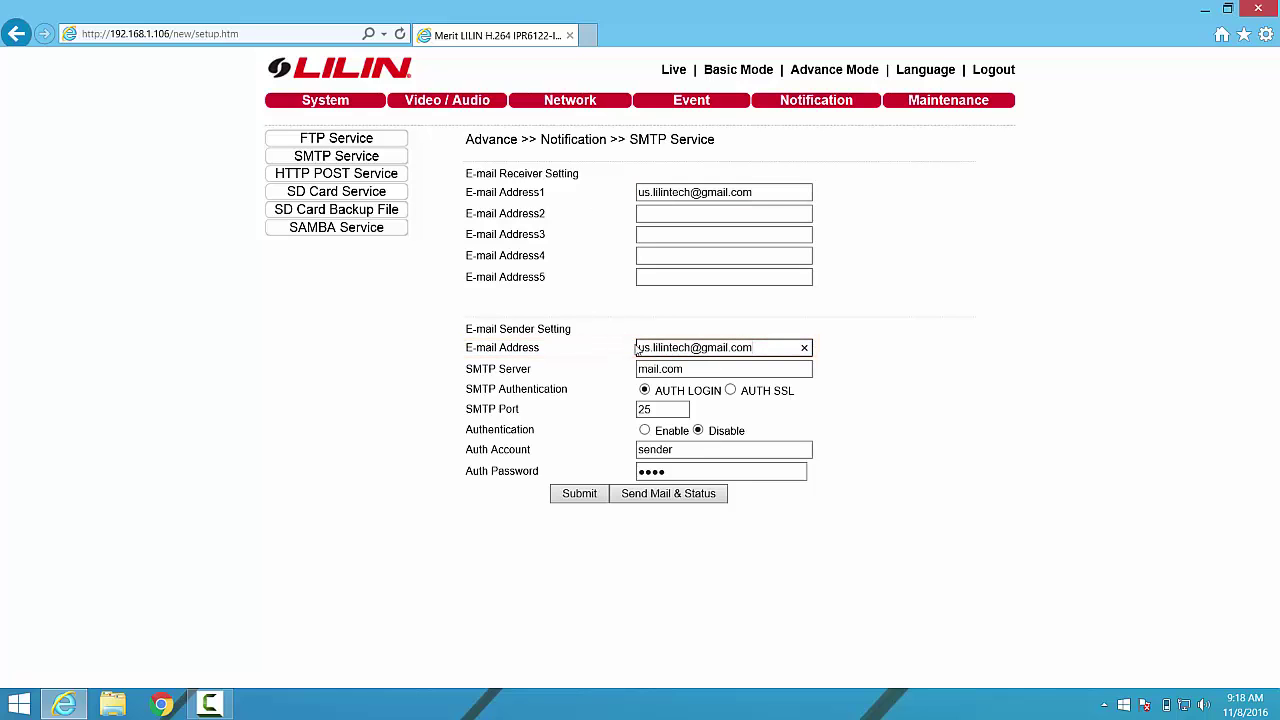
pyautogui.moveTo(688, 368); pyautogui.dragTo(600, 368)
pyautogui.write('ssmtp')
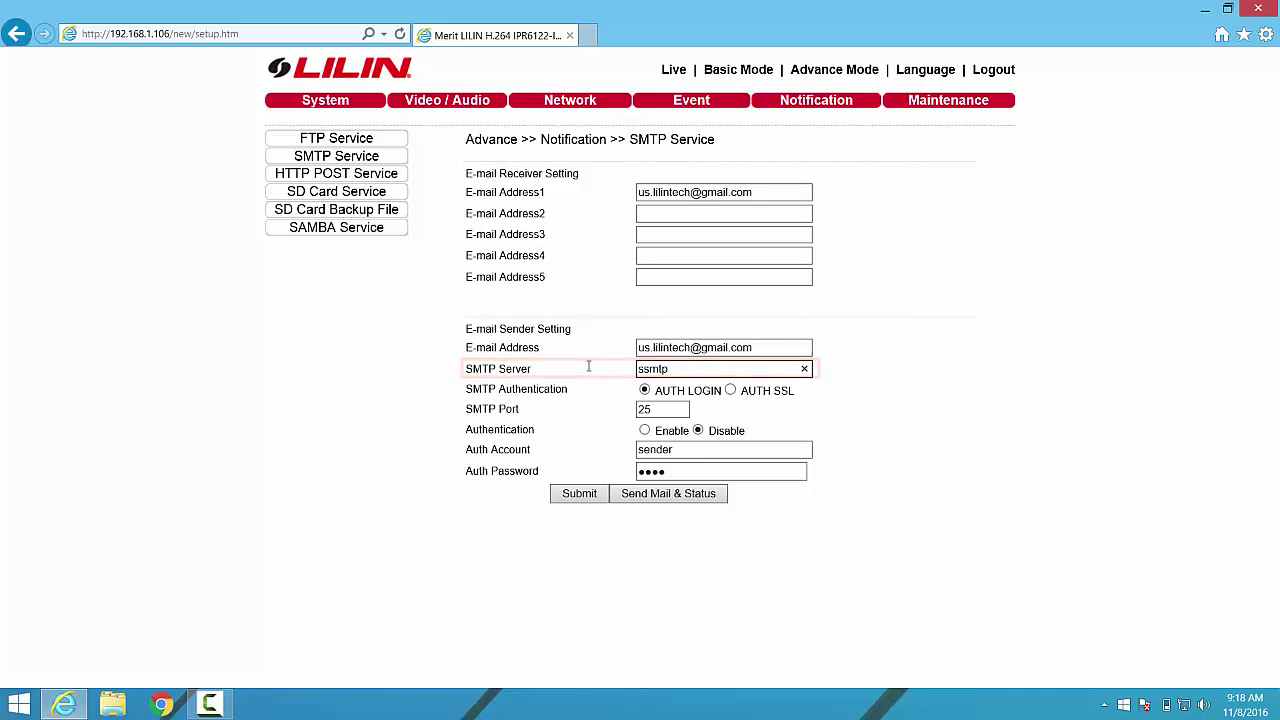
pyautogui.press('BackSpace')
pyautogui.press('BackSpace')
pyautogui.press('BackSpace')
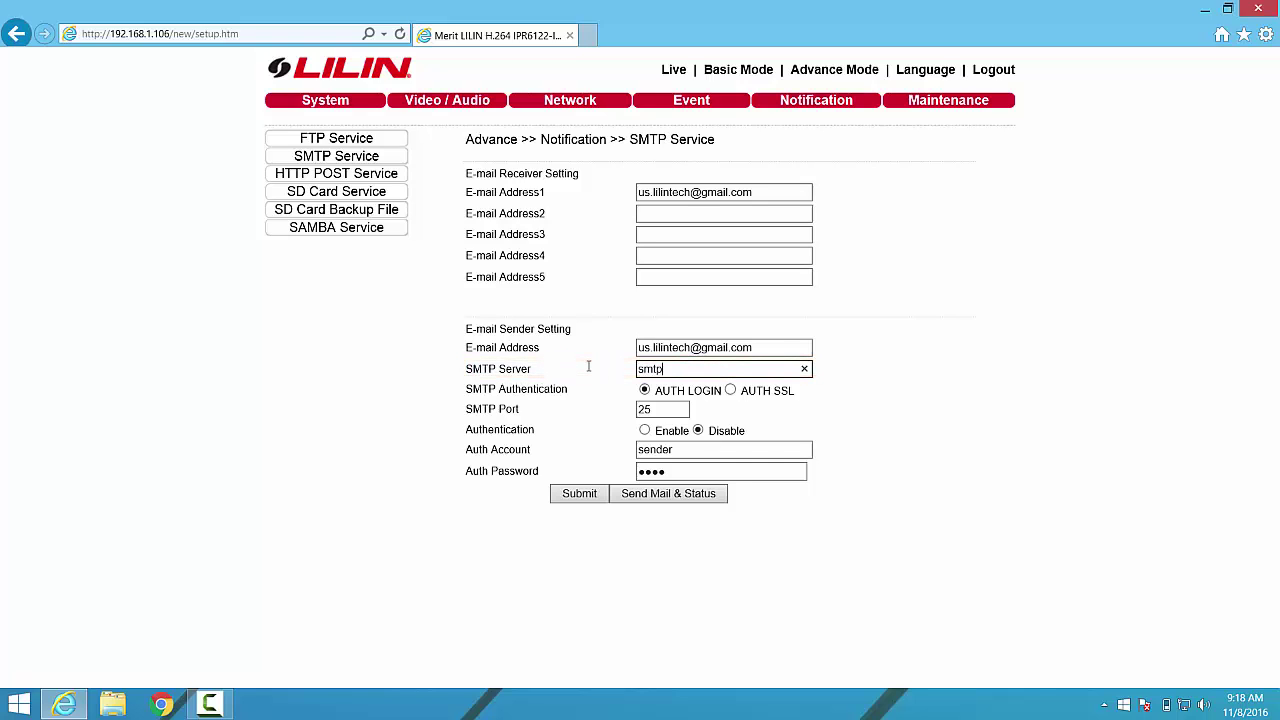
pyautogui.write('.gmail.com')
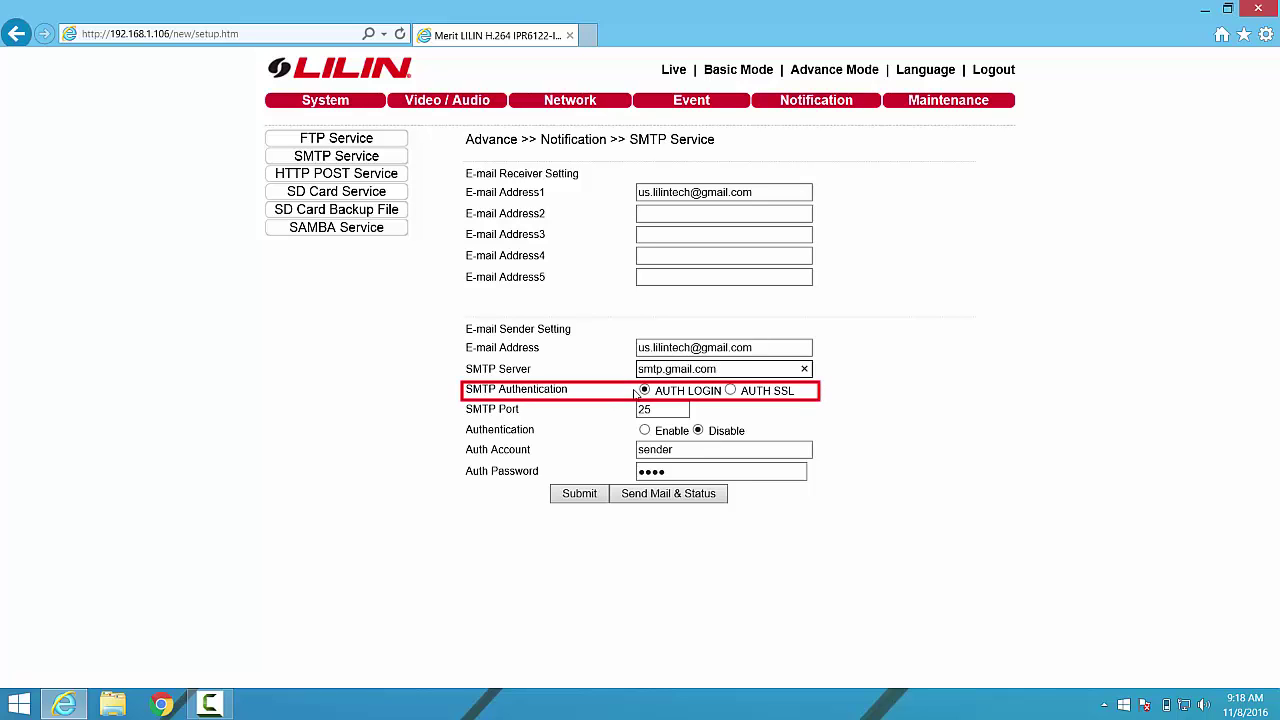
pyautogui.click(730, 390)
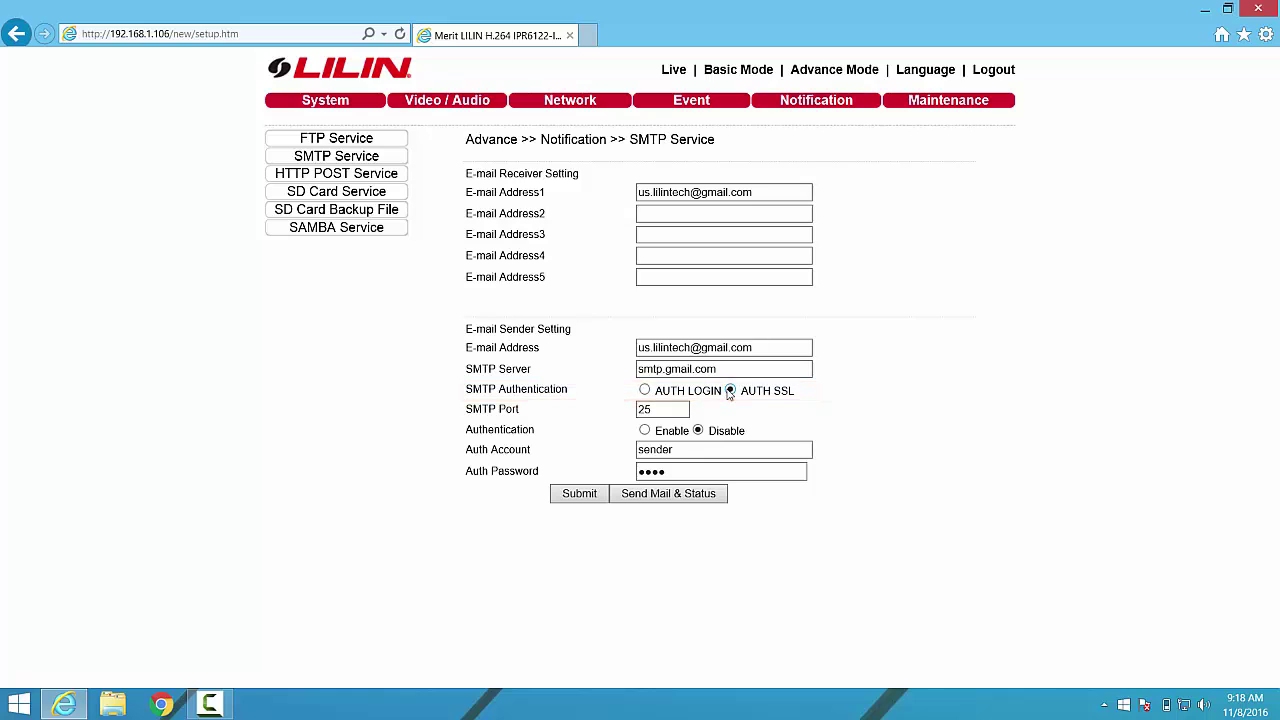
pyautogui.moveTo(673, 409); pyautogui.dragTo(610, 409)
pyautogui.write('465')
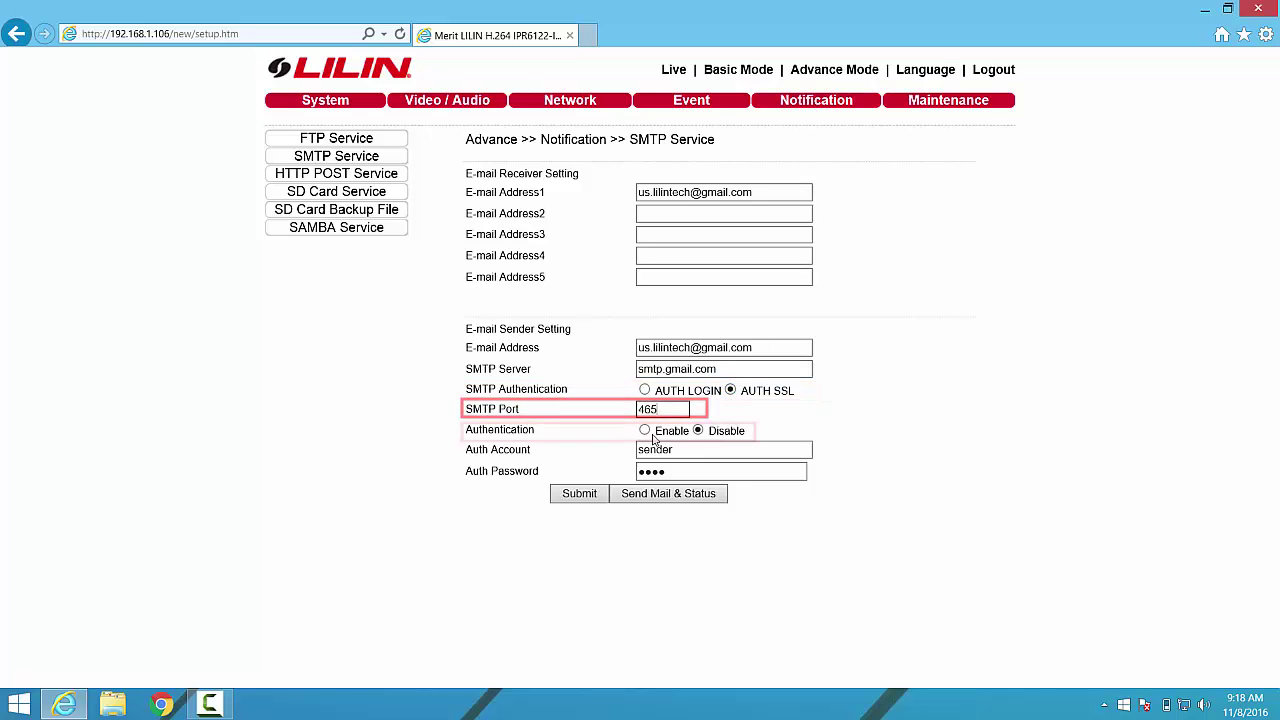
# Enable authentication, paste the Gmail address as Auth Account and enter the account password.
pyautogui.click(645, 431)
pyautogui.moveTo(681, 450); pyautogui.dragTo(616, 451)
pyautogui.hotkey('ctrl', 'v')
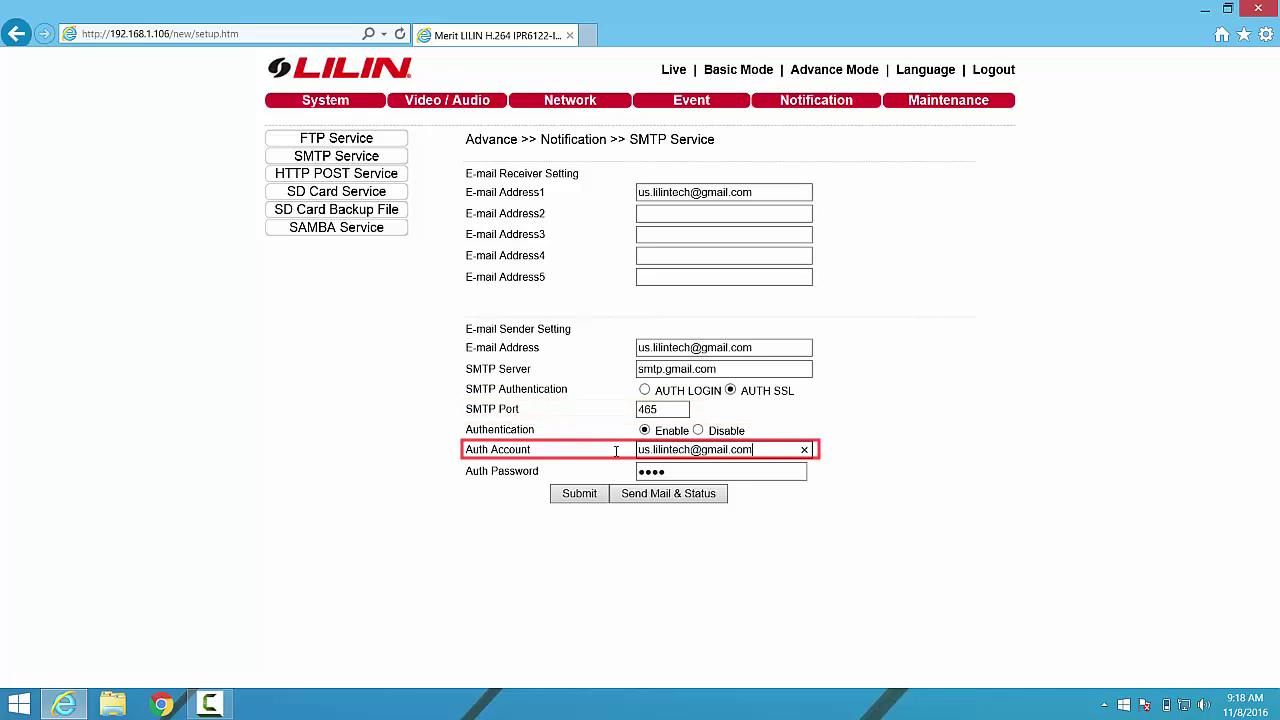
pyautogui.click(667, 471)
pyautogui.moveTo(667, 471); pyautogui.dragTo(590, 471)
pyautogui.write('***')
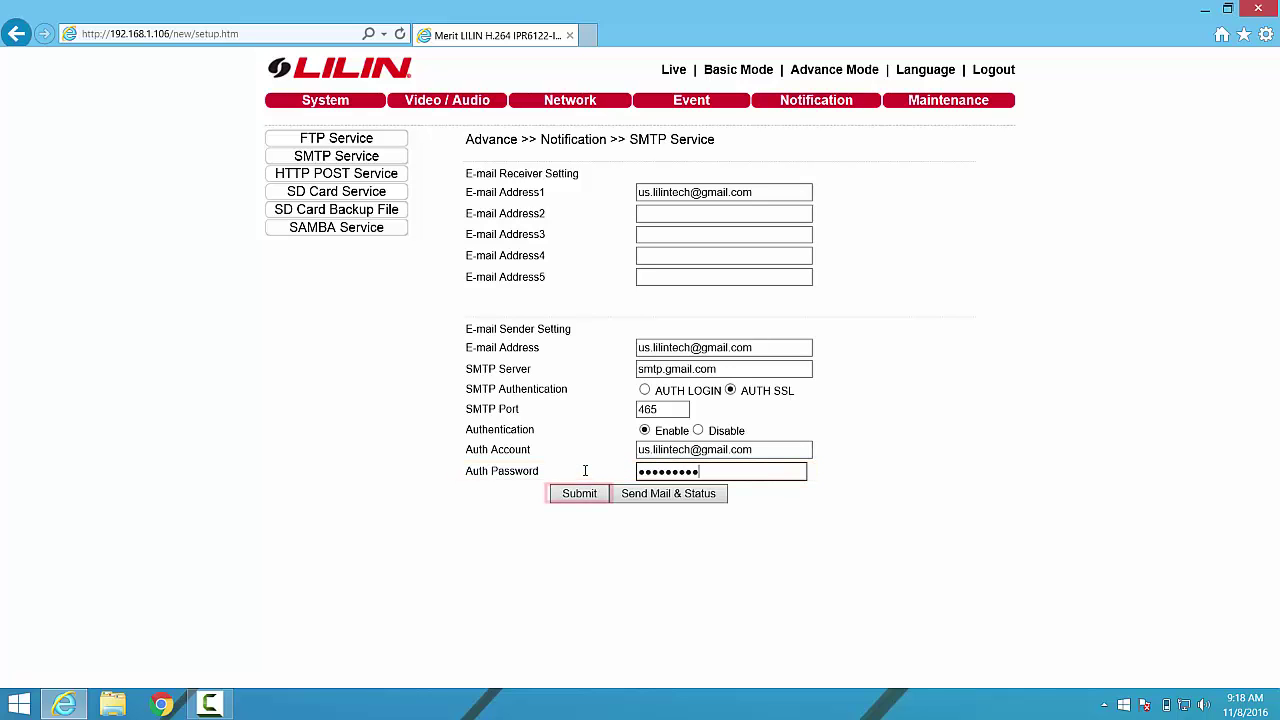
# Submit the Gmail SMTP settings and send a test e-mail via Send Mail & Status.
pyautogui.click(591, 494)
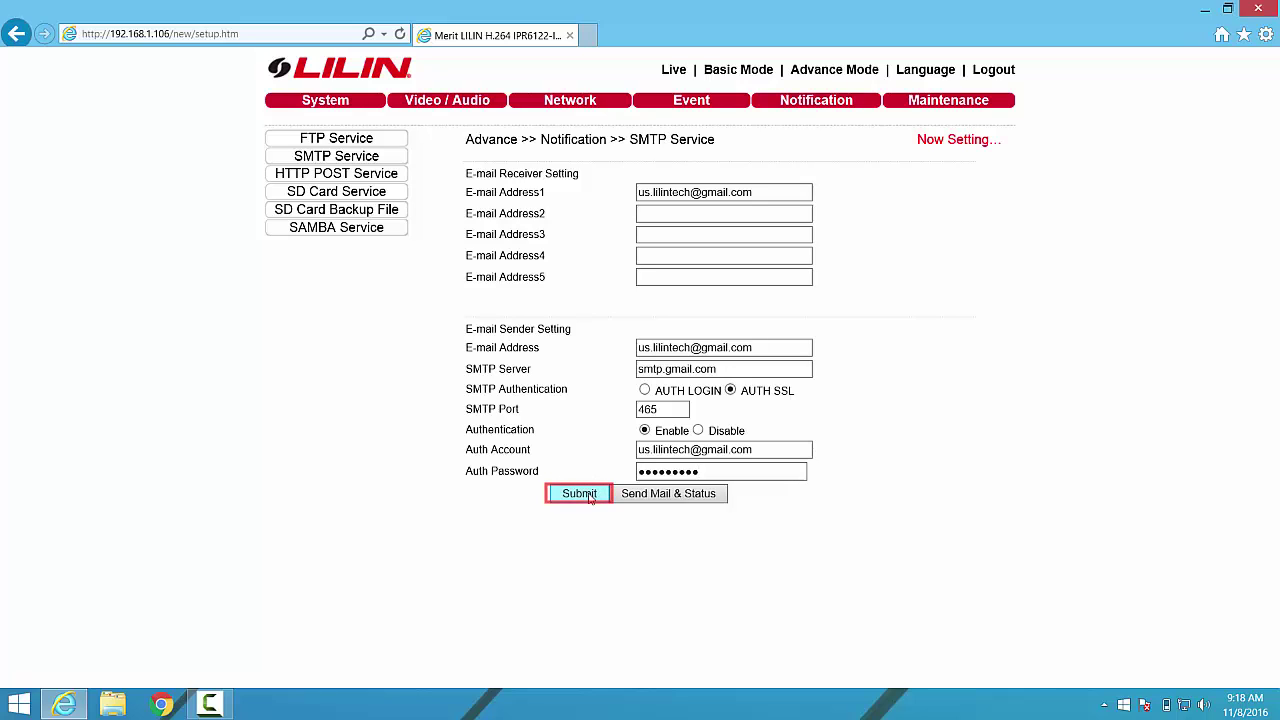
pyautogui.click(648, 494)
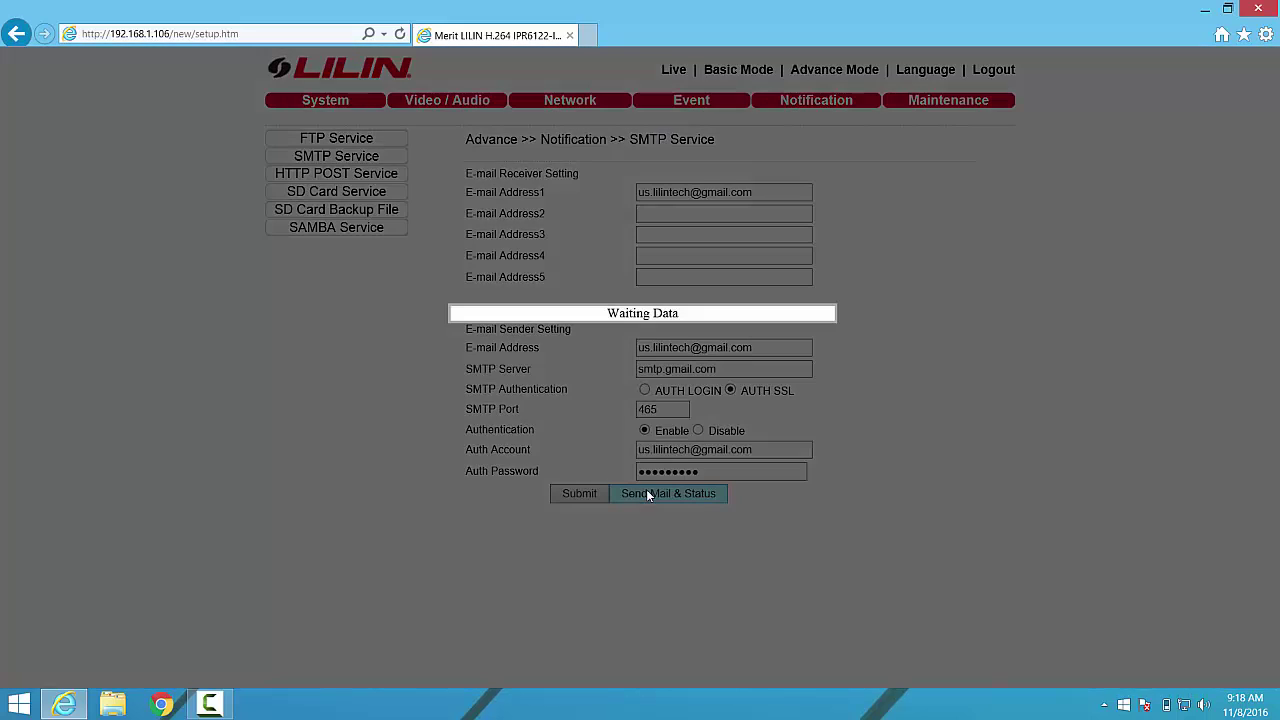